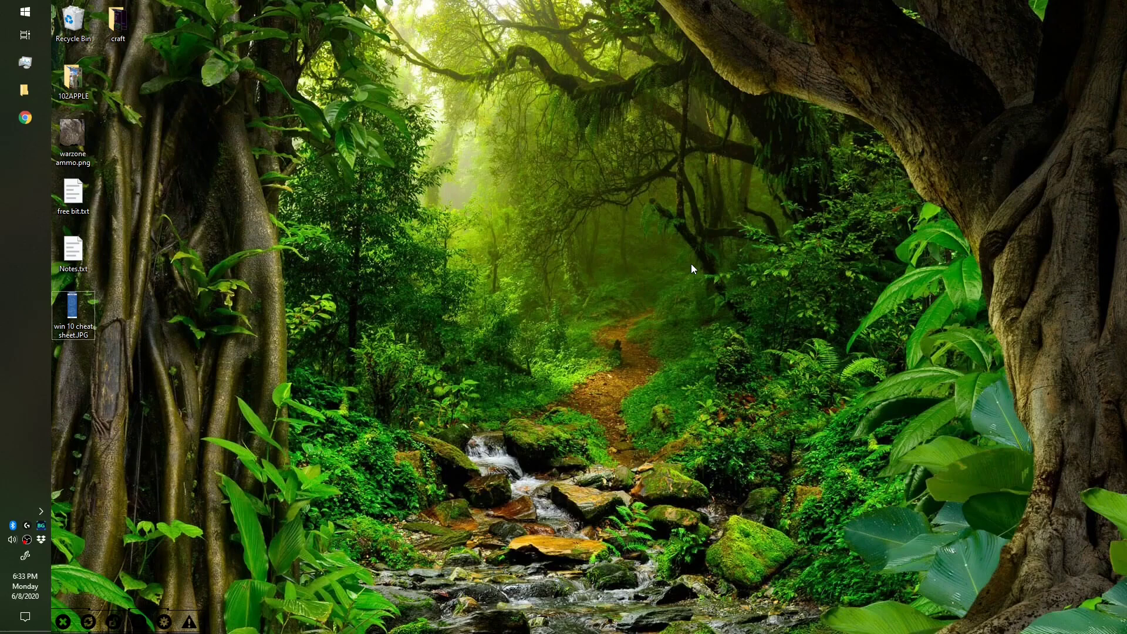
Step: Open File Explorer on the Downloads folder and select AutoClicker.exe
key(super)
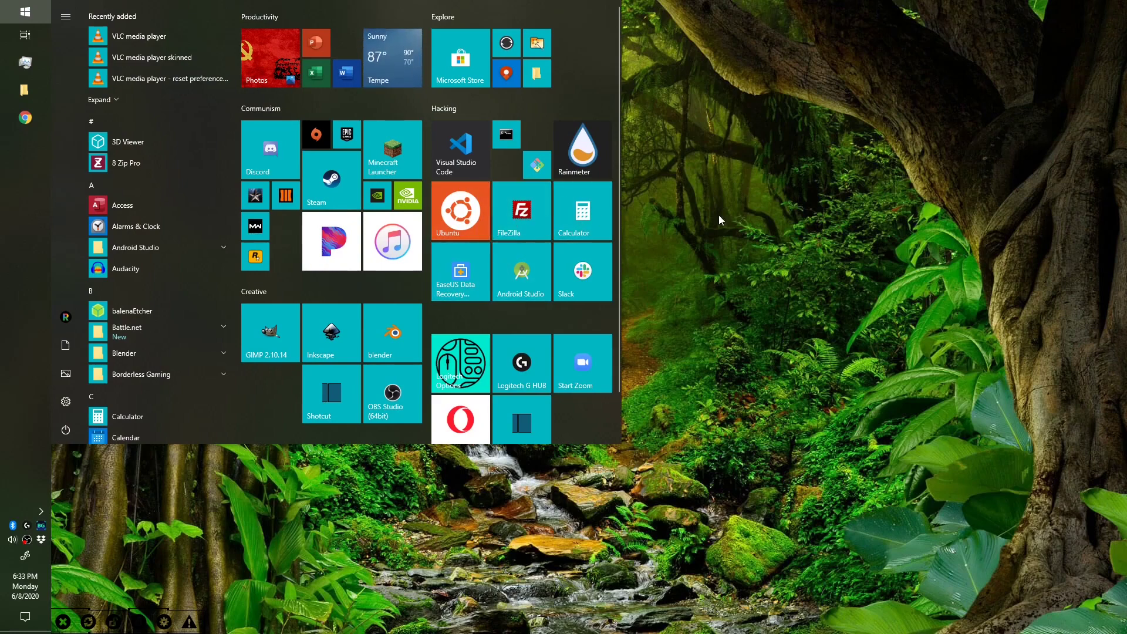
click(808, 220)
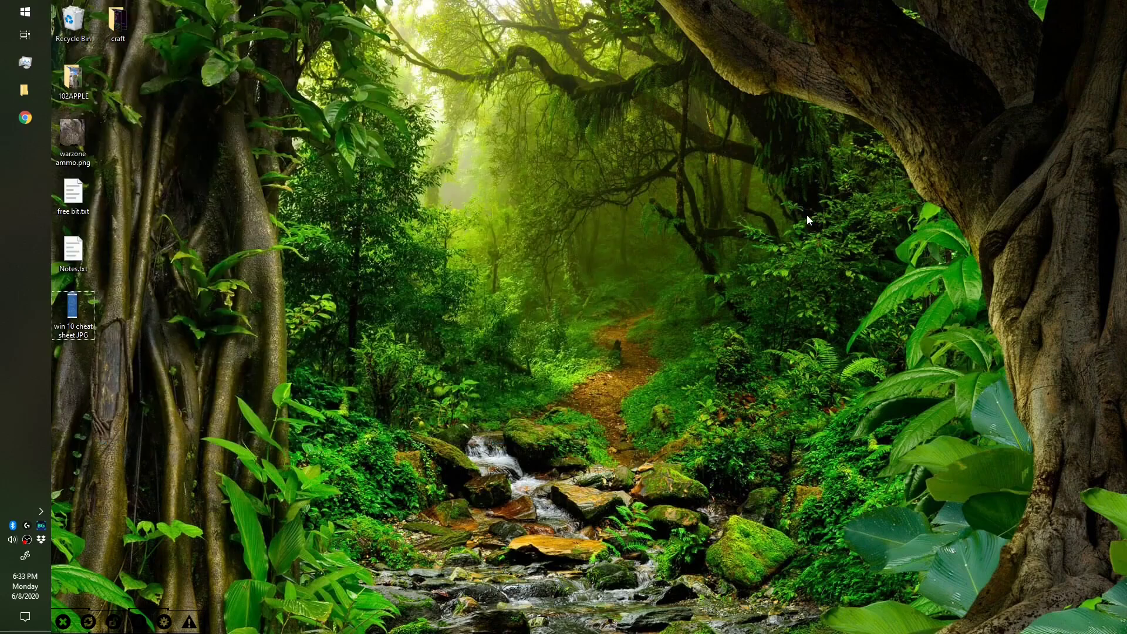
key(super+e)
click(453, 216)
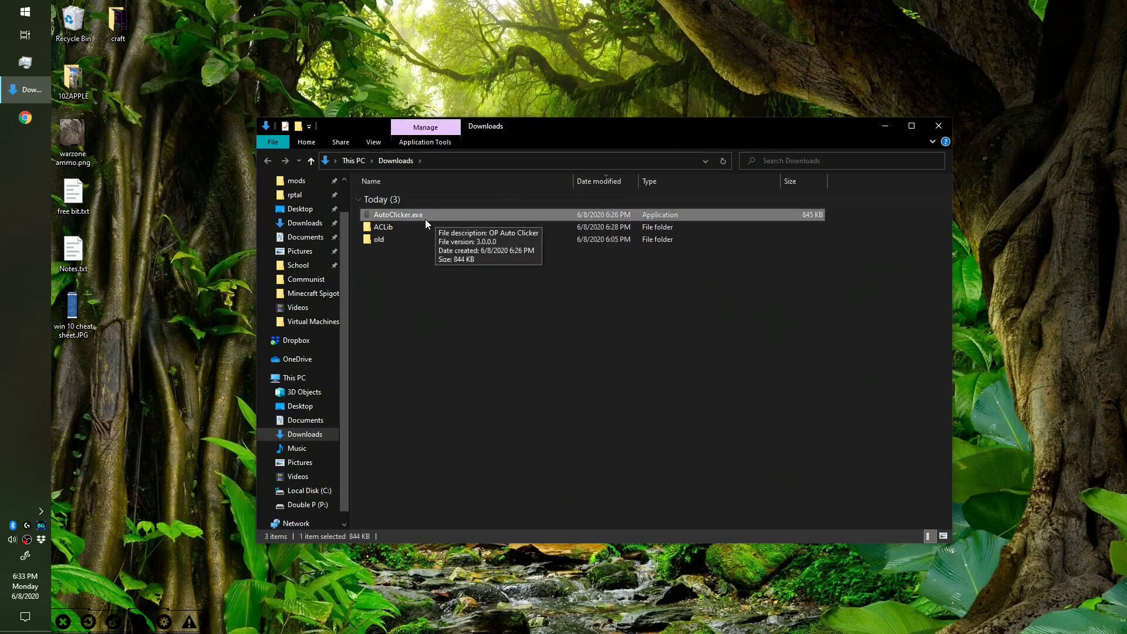
Step: Test-run AutoClicker.exe twice, closing the OP Auto Clicker window each time
double_click(424, 217)
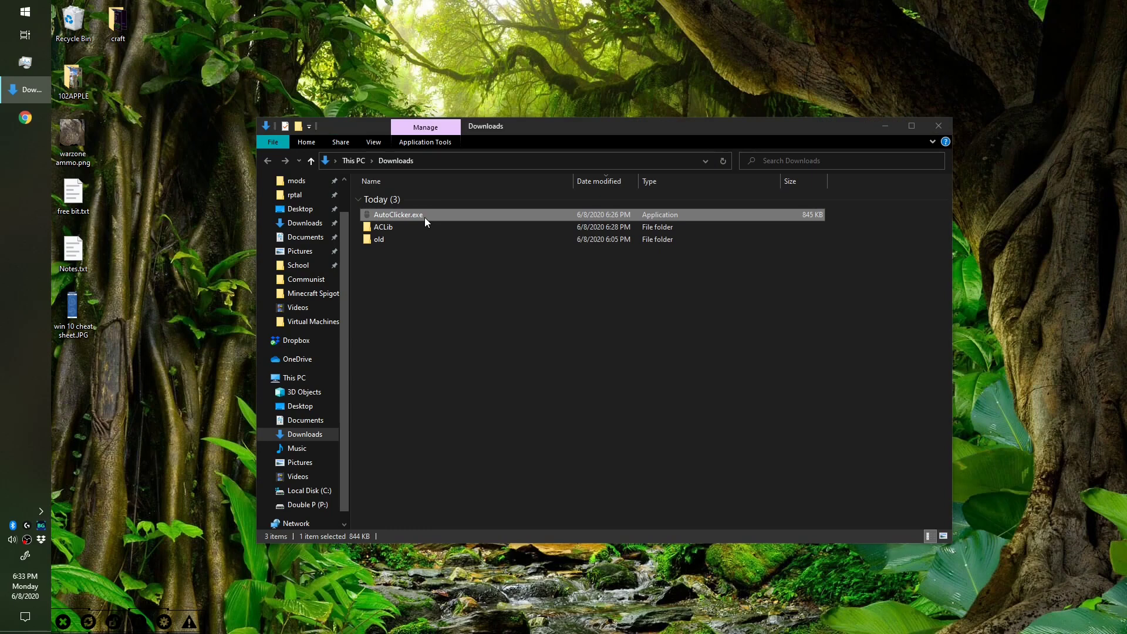
drag(617, 221, 610, 235)
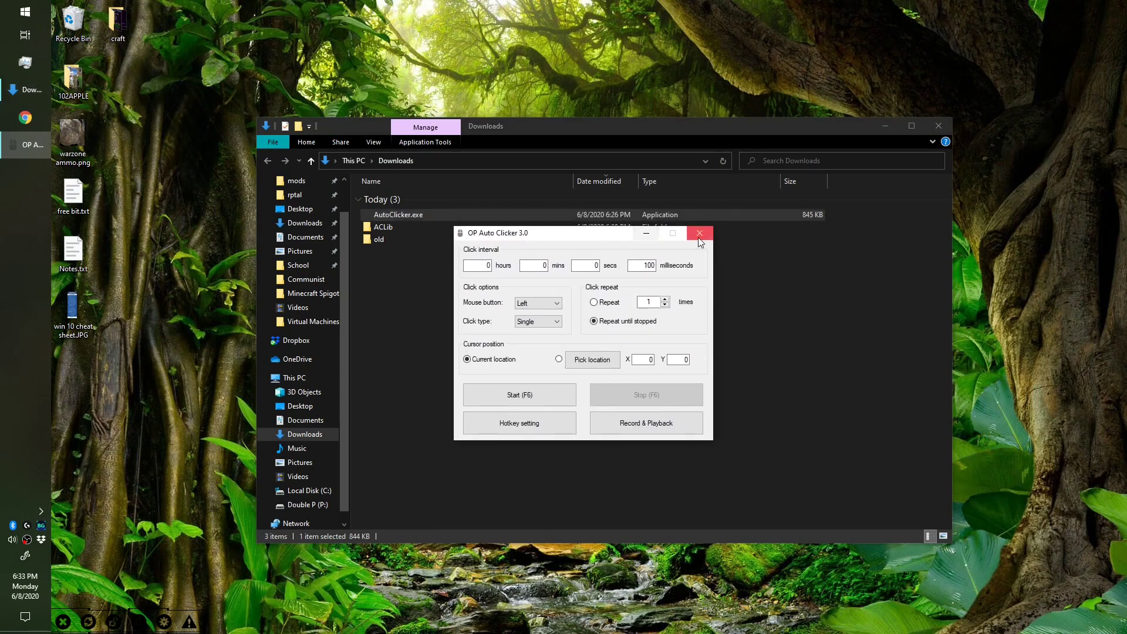
click(699, 233)
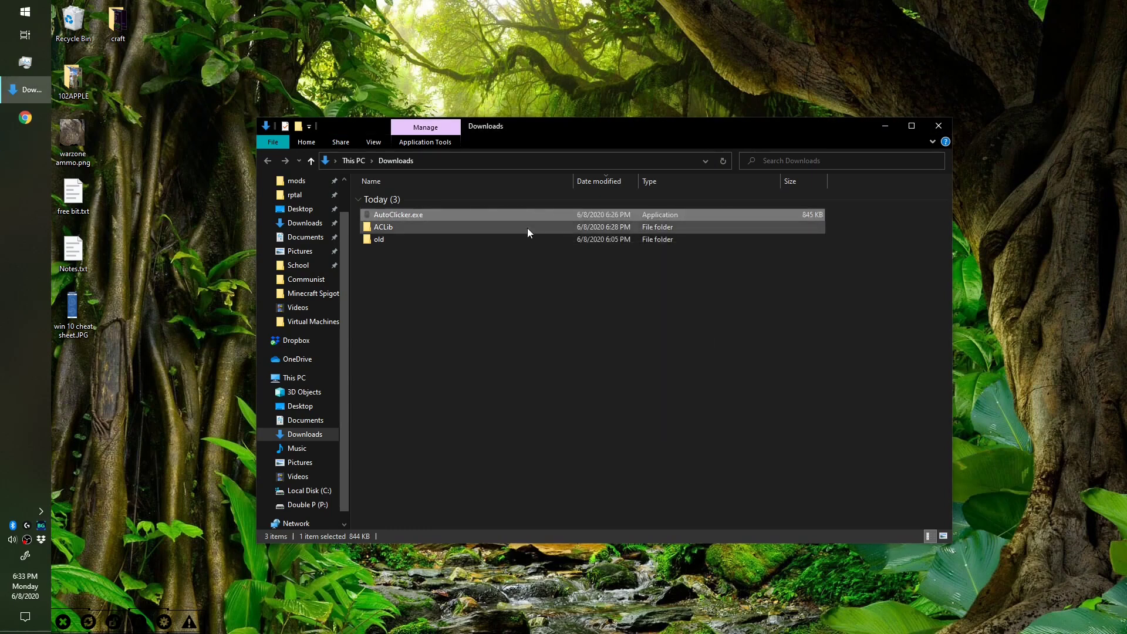
double_click(449, 217)
drag(576, 220, 551, 233)
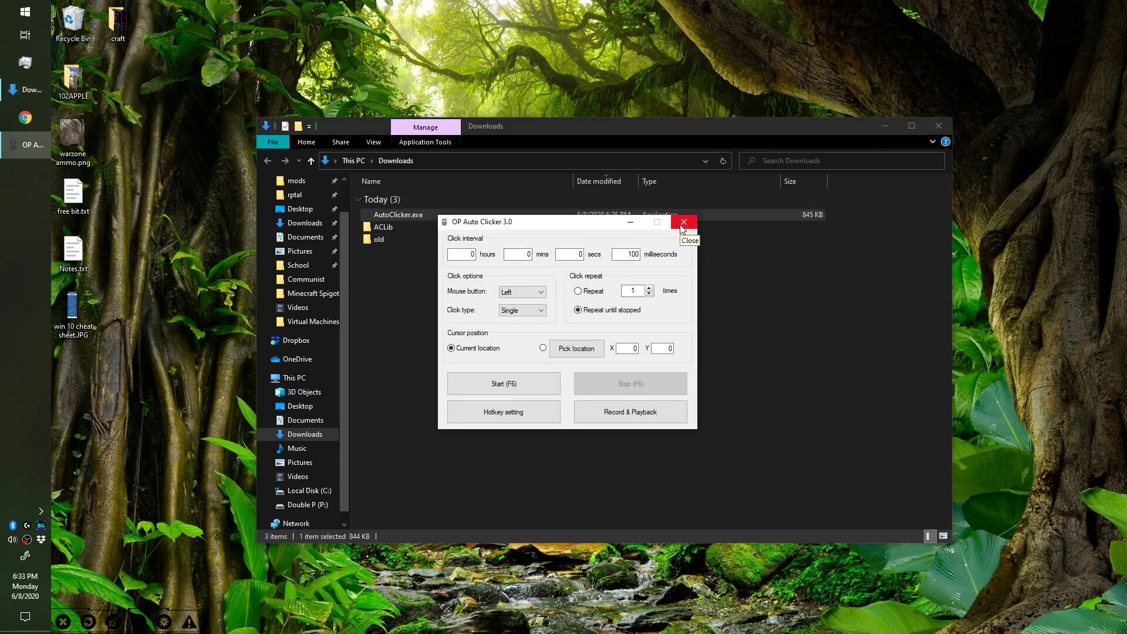
click(681, 224)
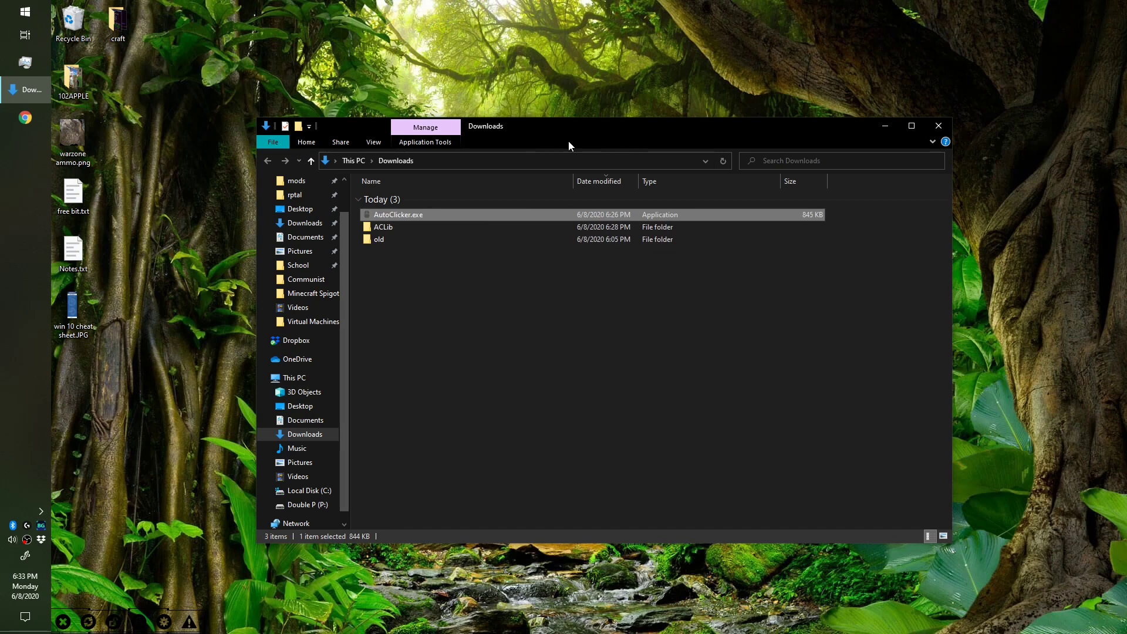
scroll(305, 293, up, 3)
Step: Go from This PC into Local Disk (C:) and open the Program Files folder
scroll(305, 305, down, 4)
click(320, 364)
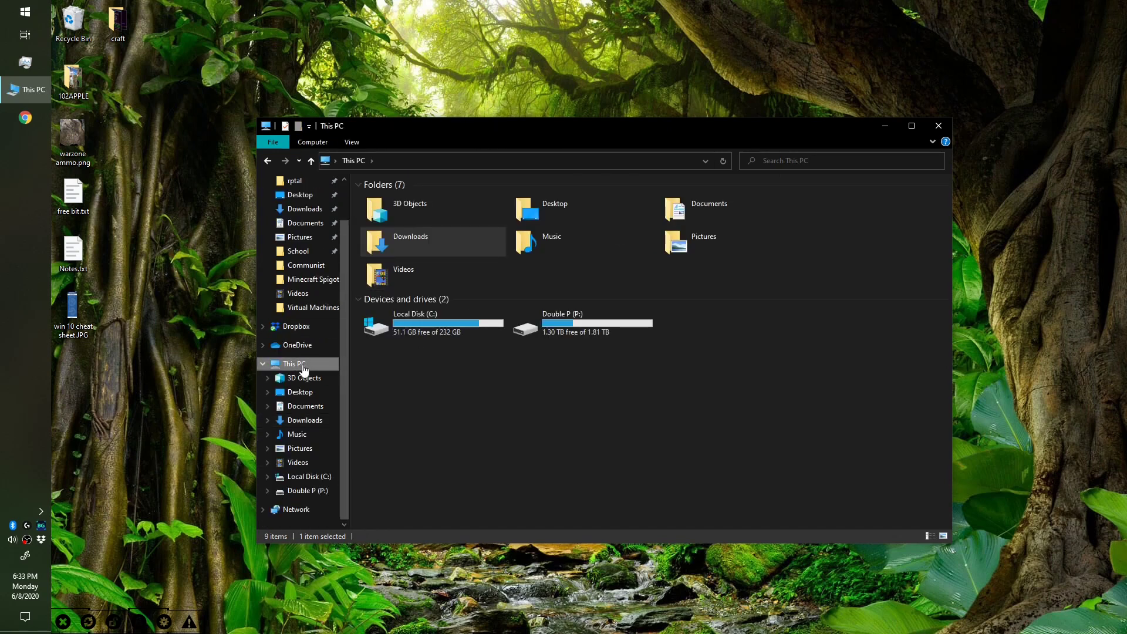
double_click(432, 326)
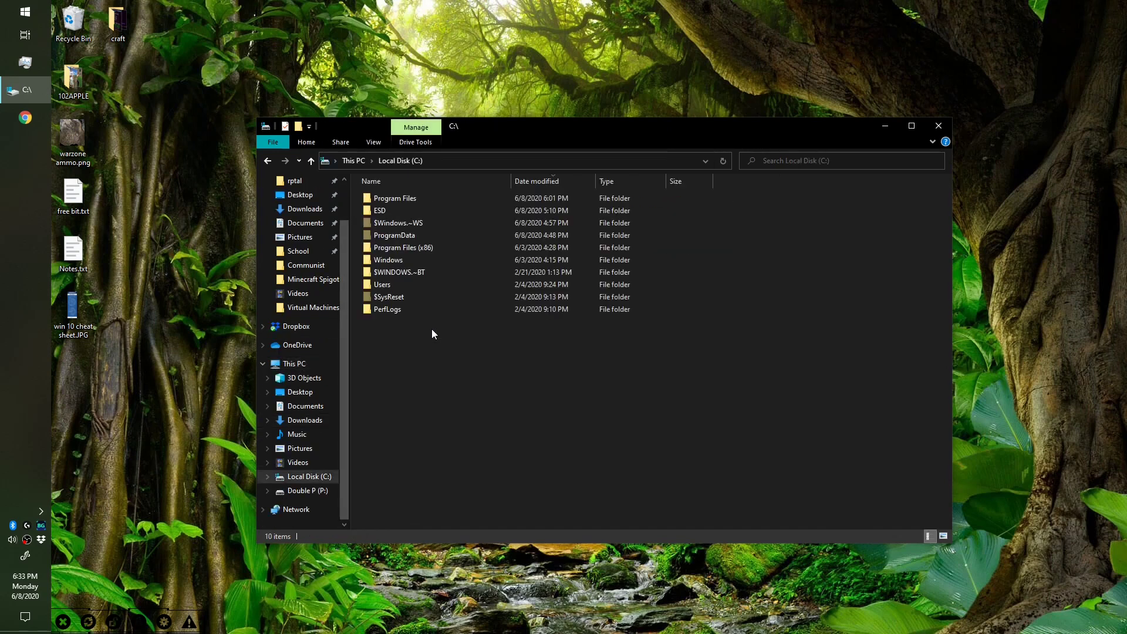
click(440, 247)
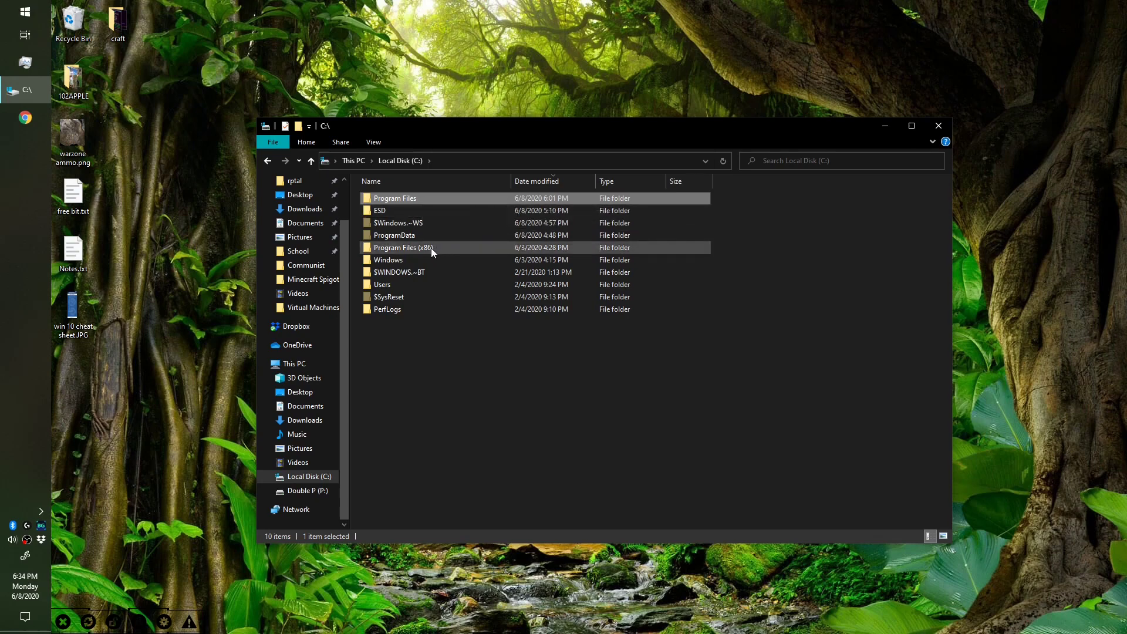
double_click(428, 196)
scroll(448, 347, down, 6)
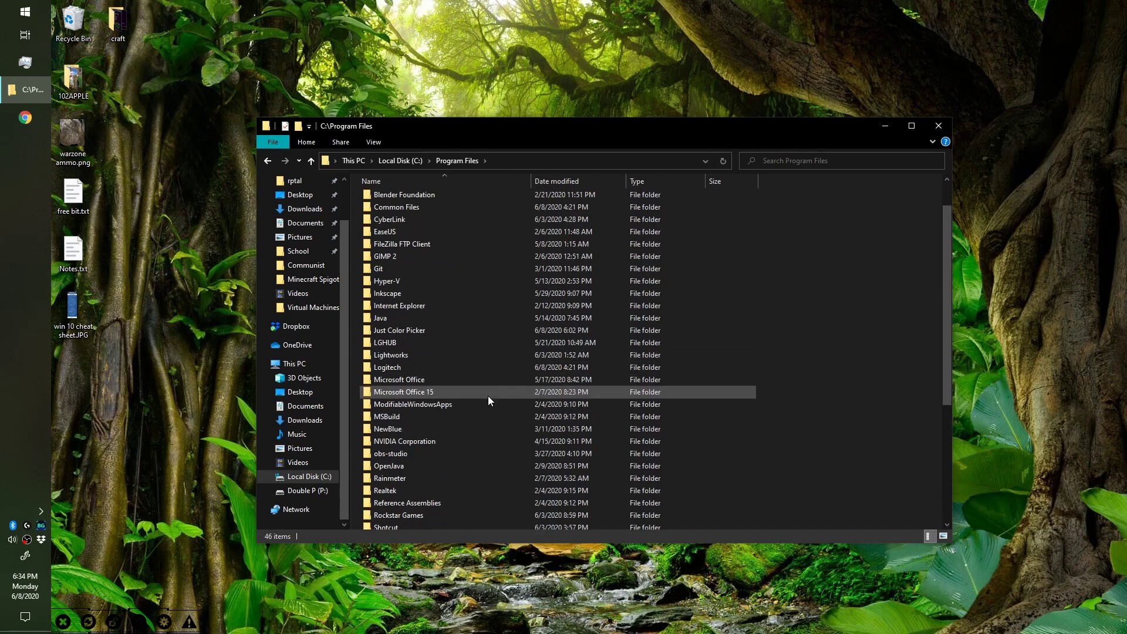
scroll(485, 352, up, 6)
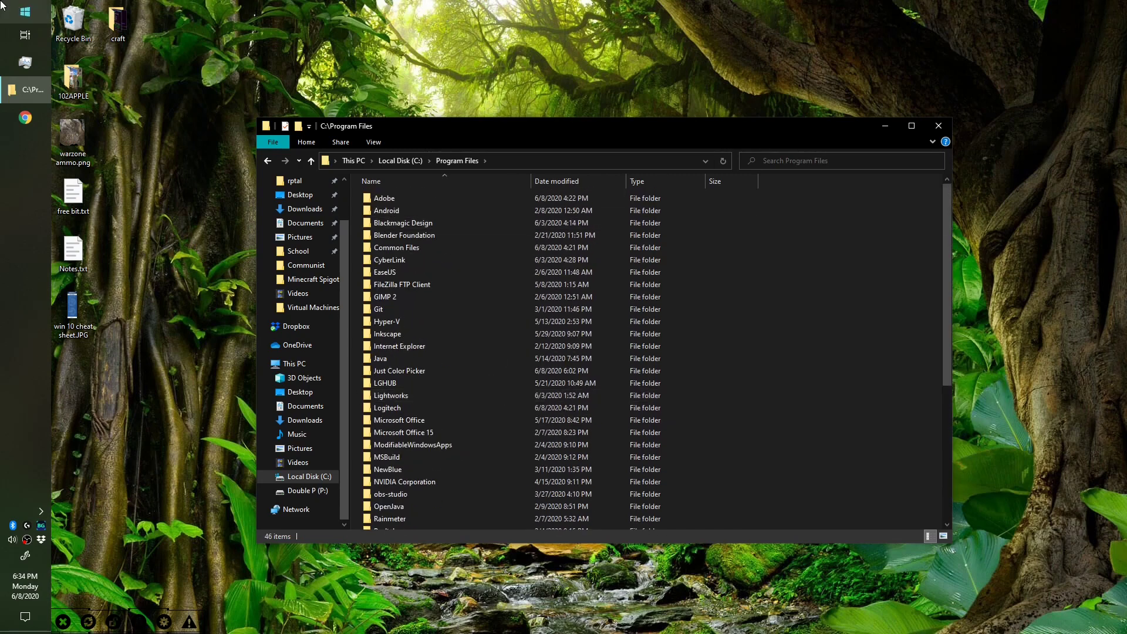
click(25, 12)
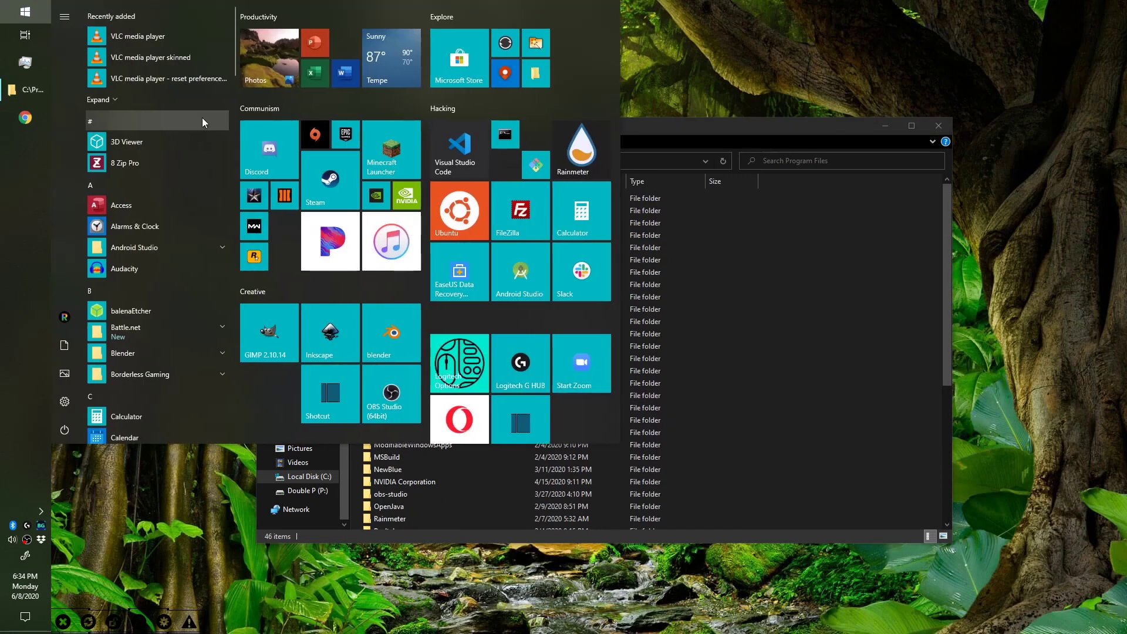
click(784, 131)
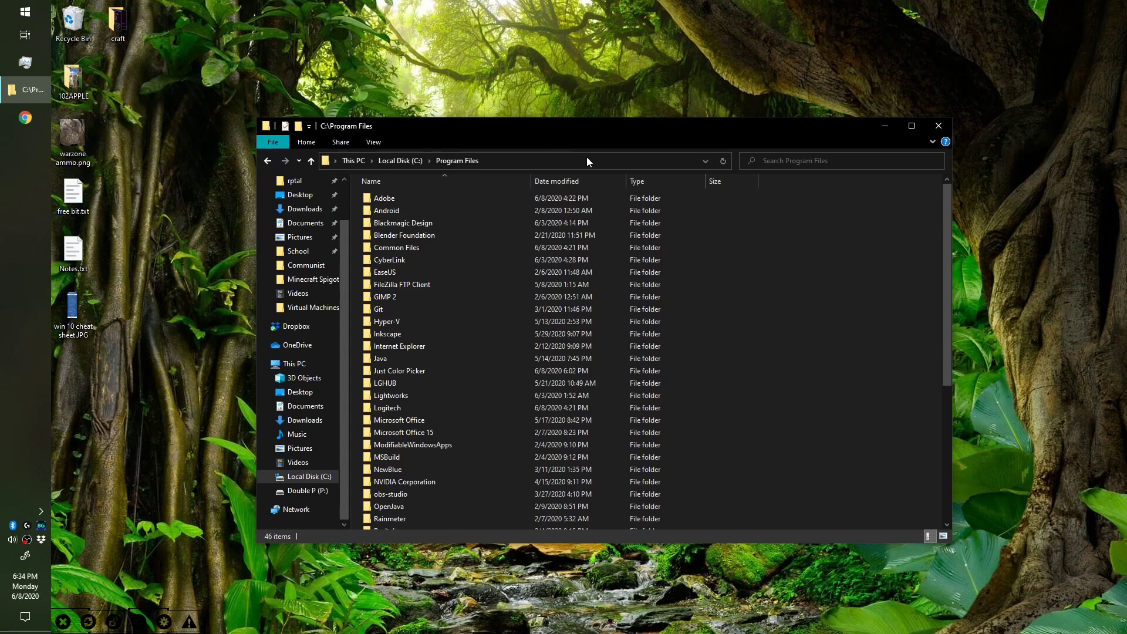
Step: Place Program Files on the right and a second Downloads window on the left
drag(604, 125, 1124, 202)
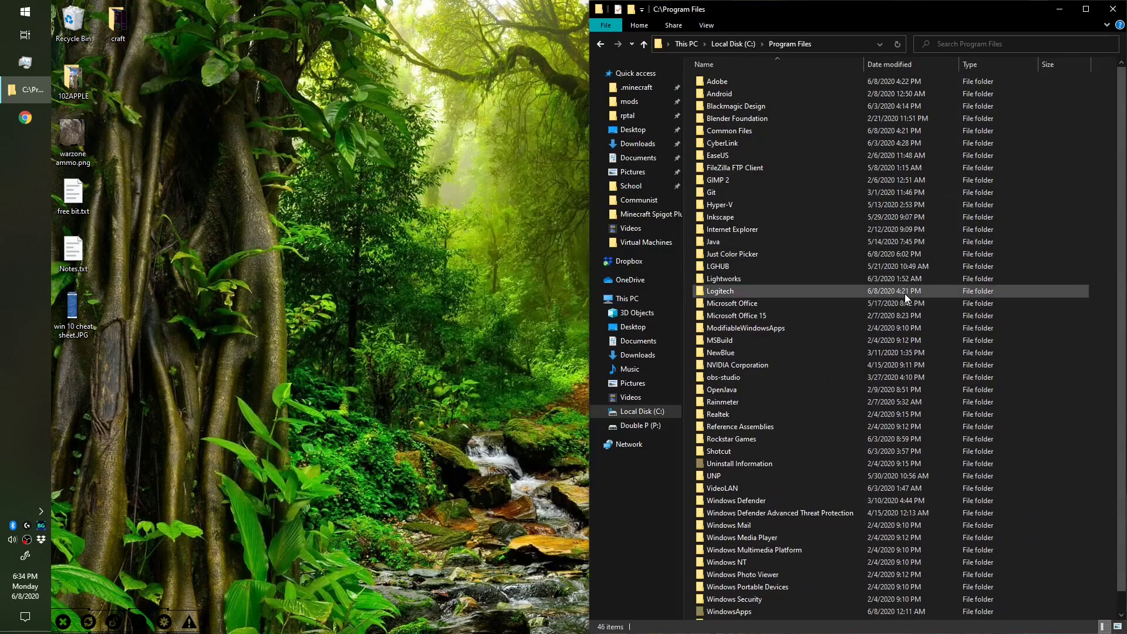
scroll(848, 442, down, 1)
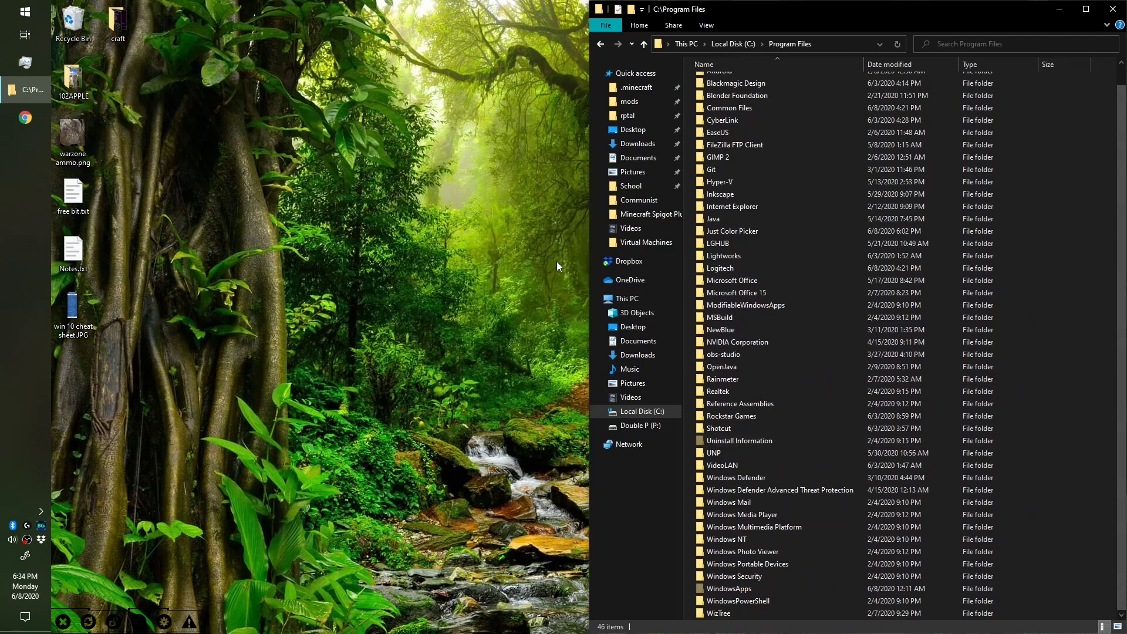
middle_click(638, 143)
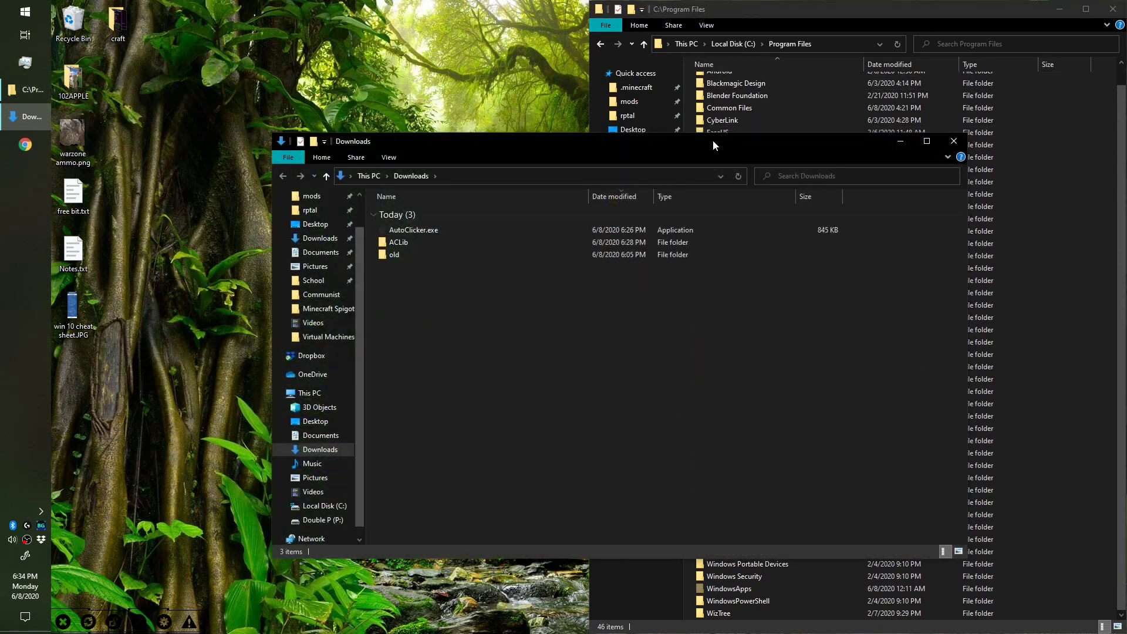
drag(713, 140, 1, 262)
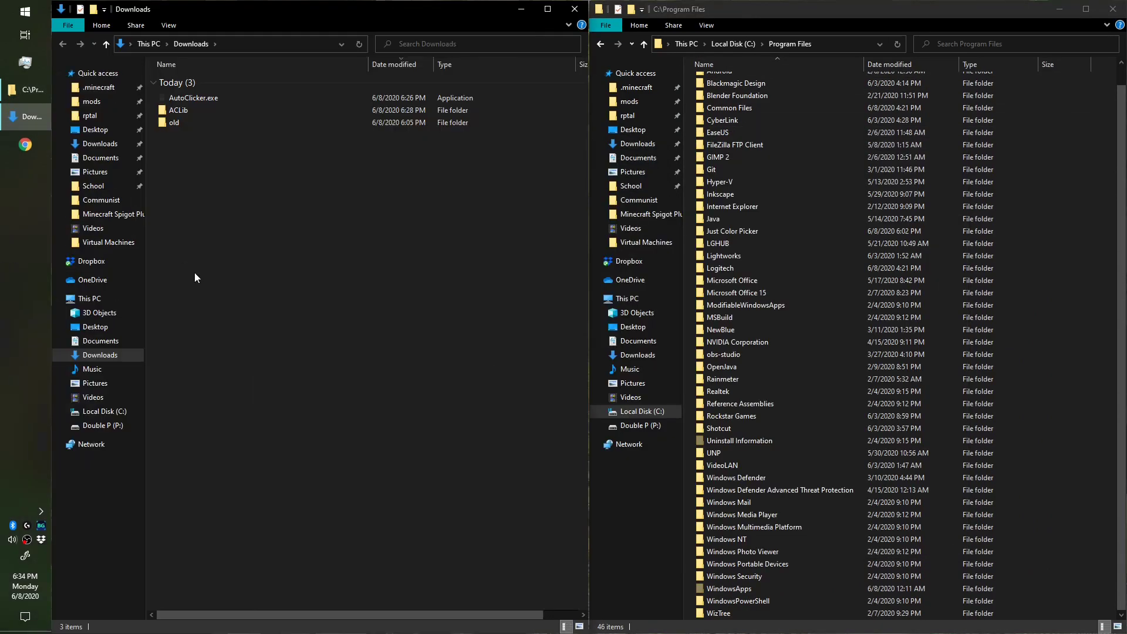
click(252, 100)
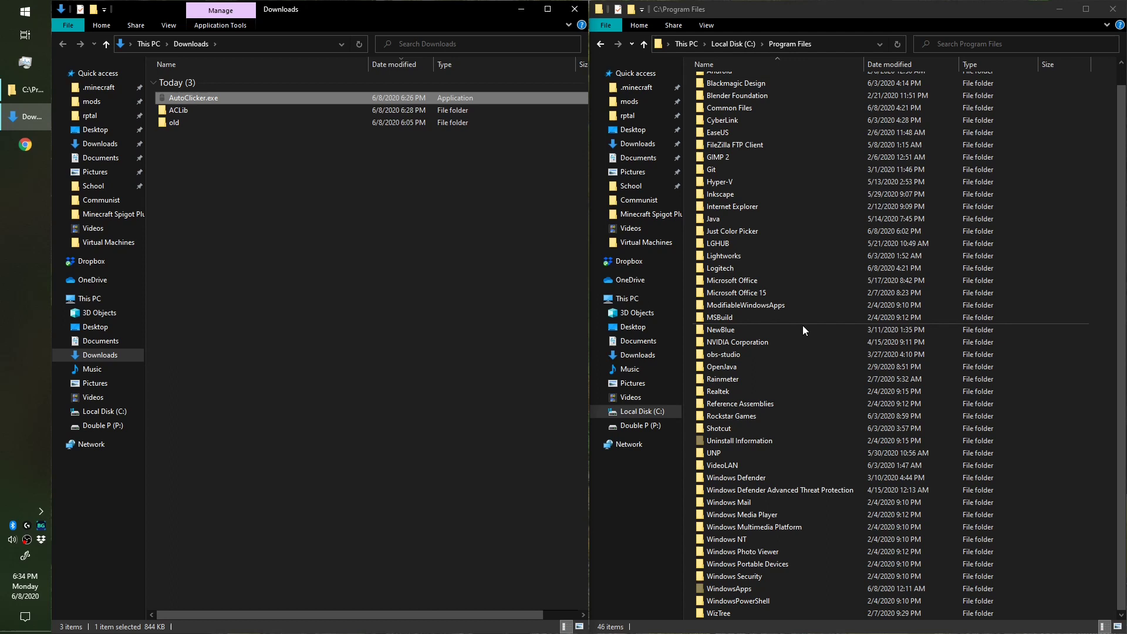
scroll(802, 325, up, 1)
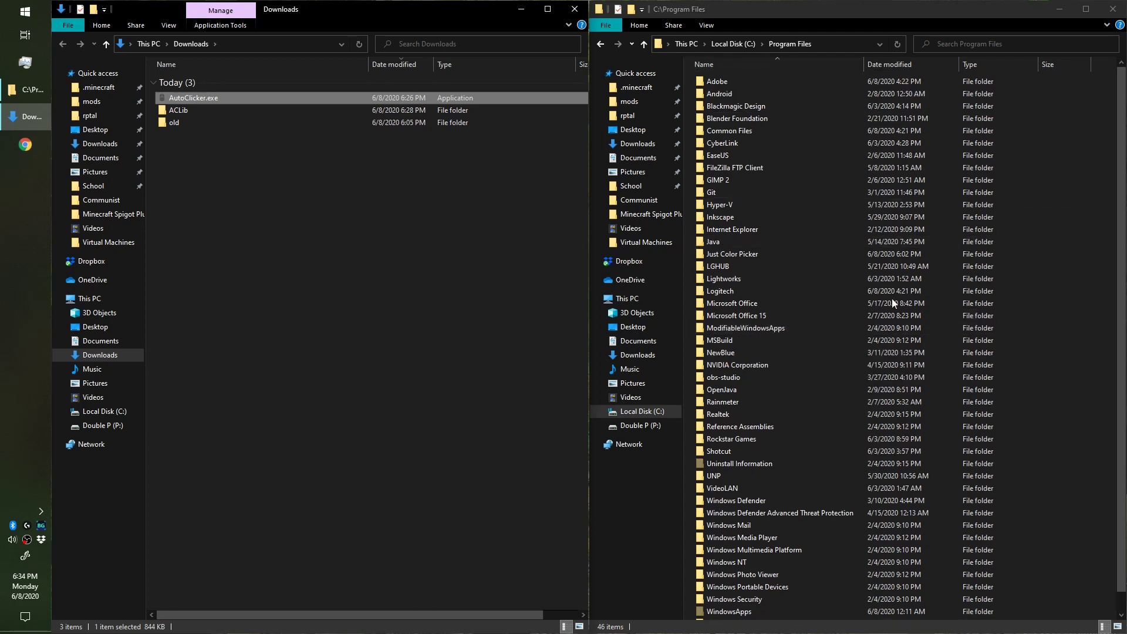
click(1096, 386)
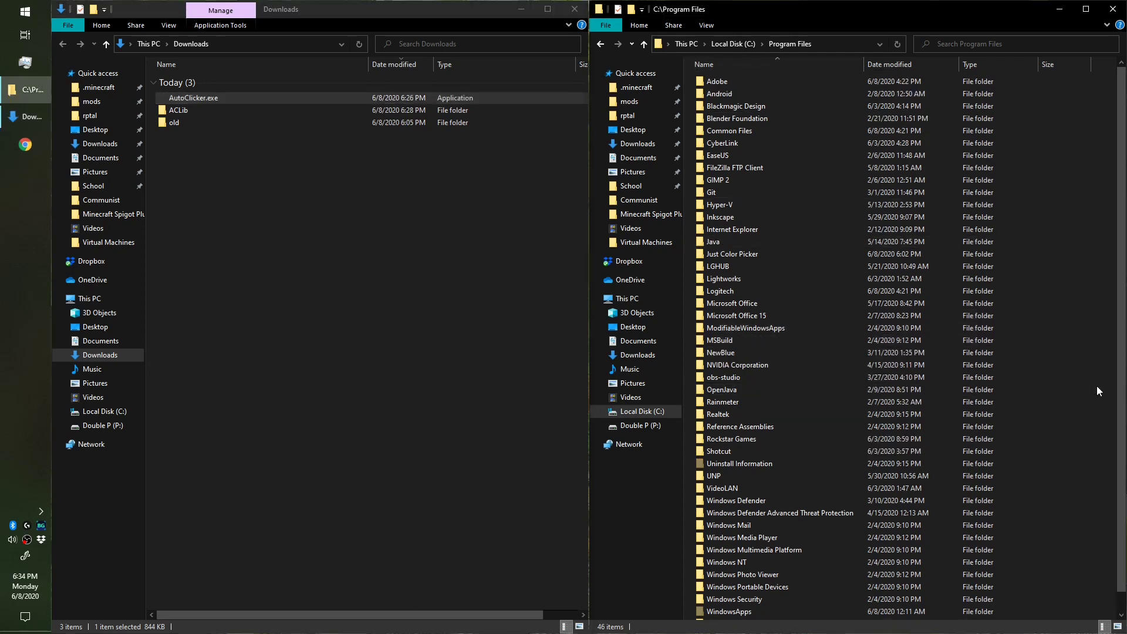
Step: Create a new folder named 'Op Autoclicker' in Program Files, with admin approval, and open it
key(ctrl+v)
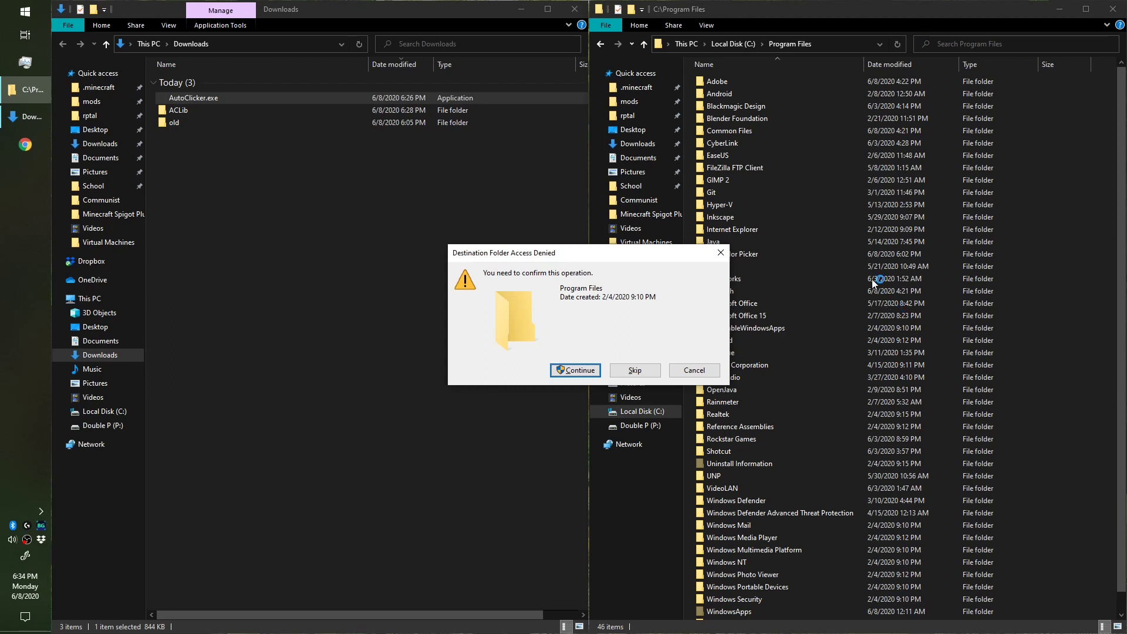
click(600, 370)
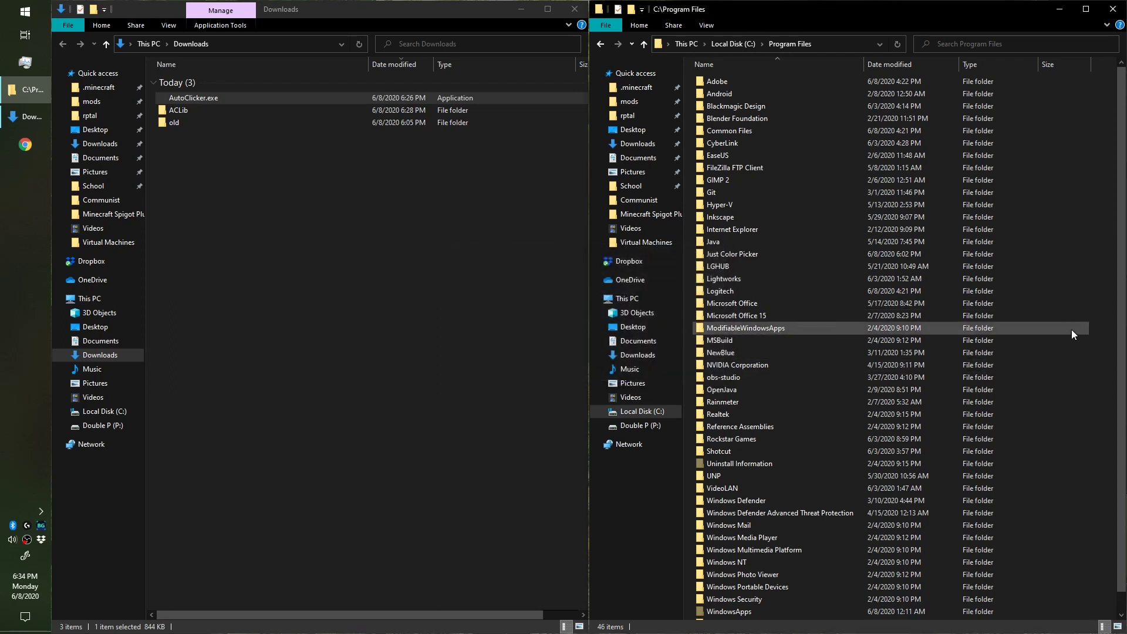
right_click(1104, 226)
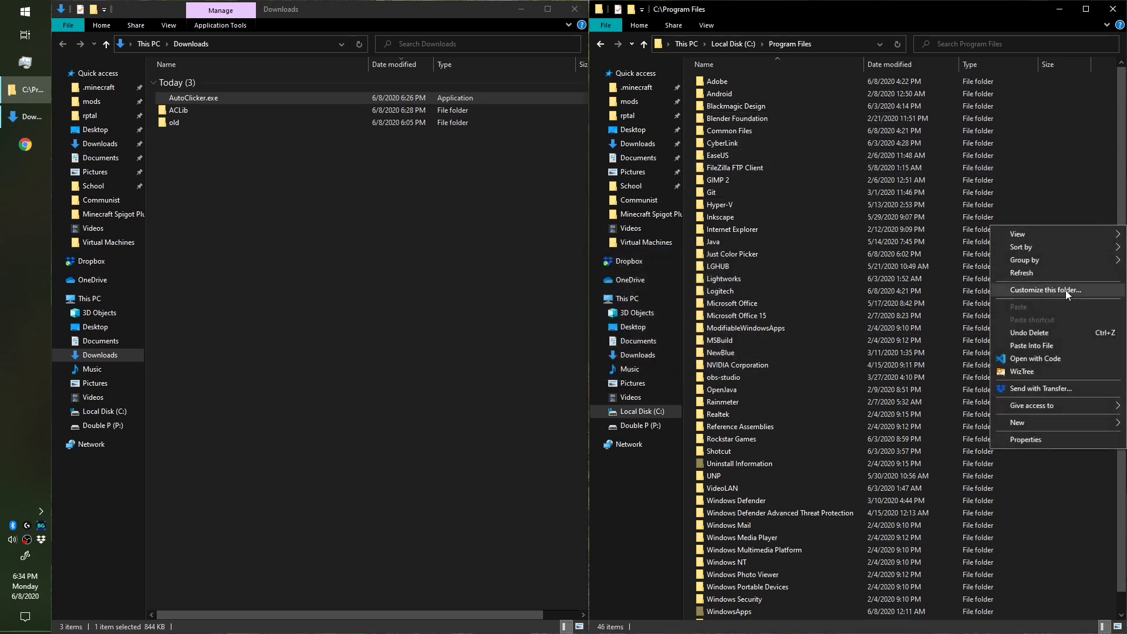
mouse_move(1051, 424)
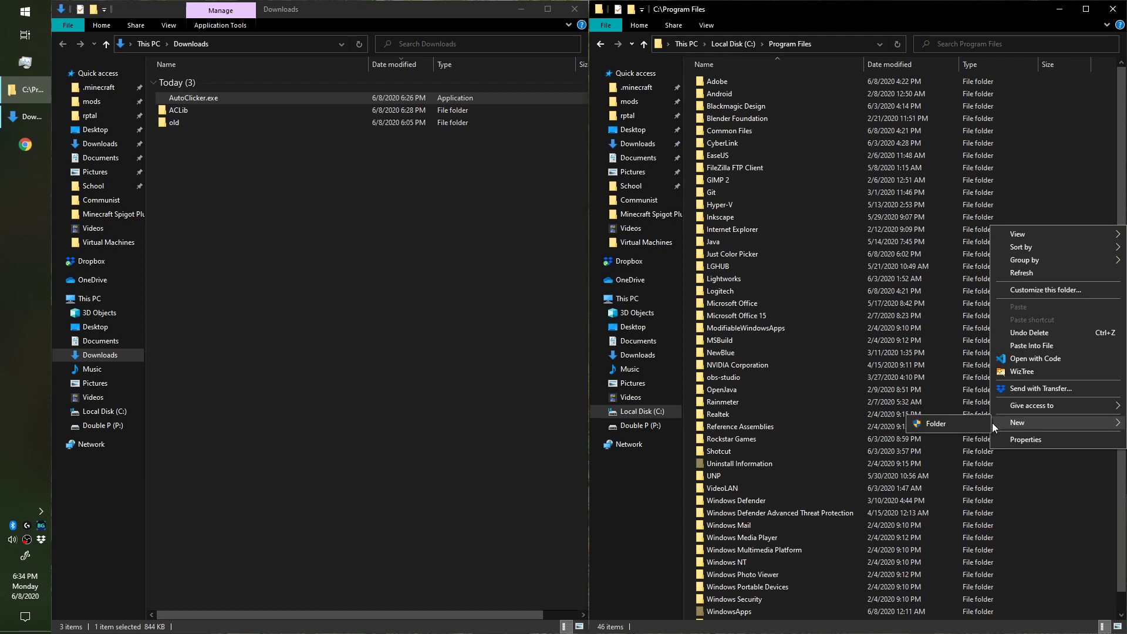
click(977, 422)
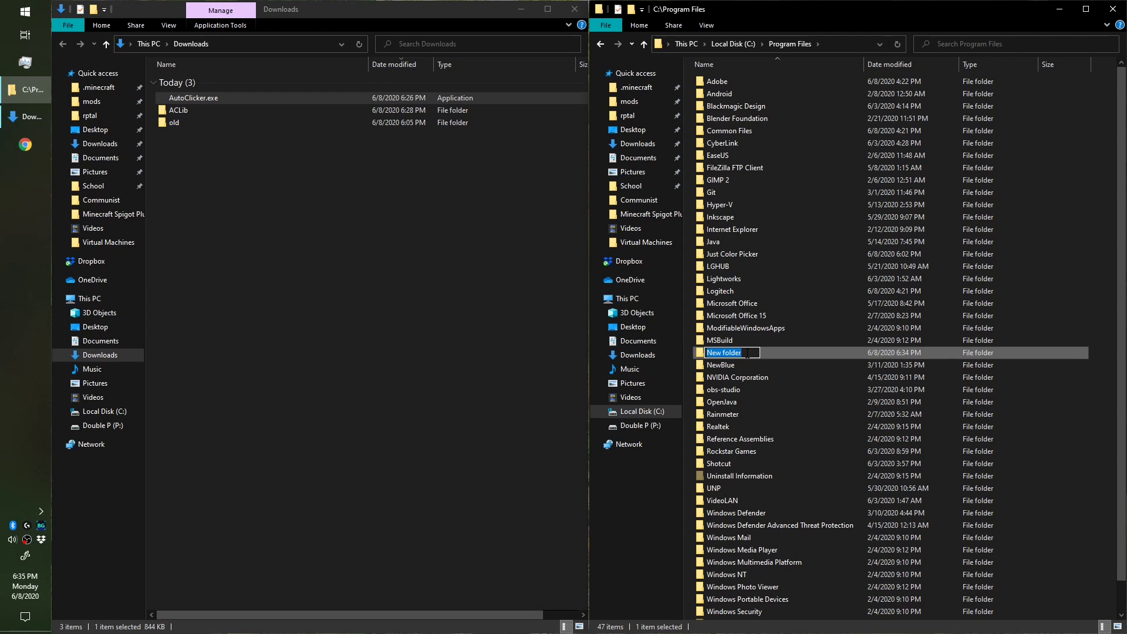
text(Op)
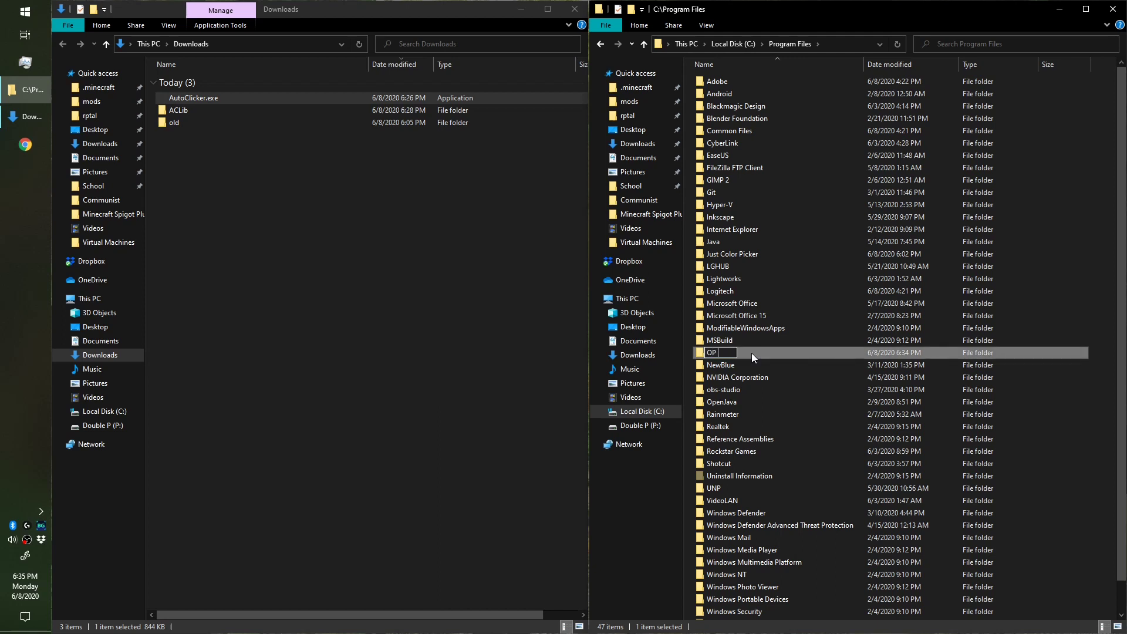
text( Autoc)
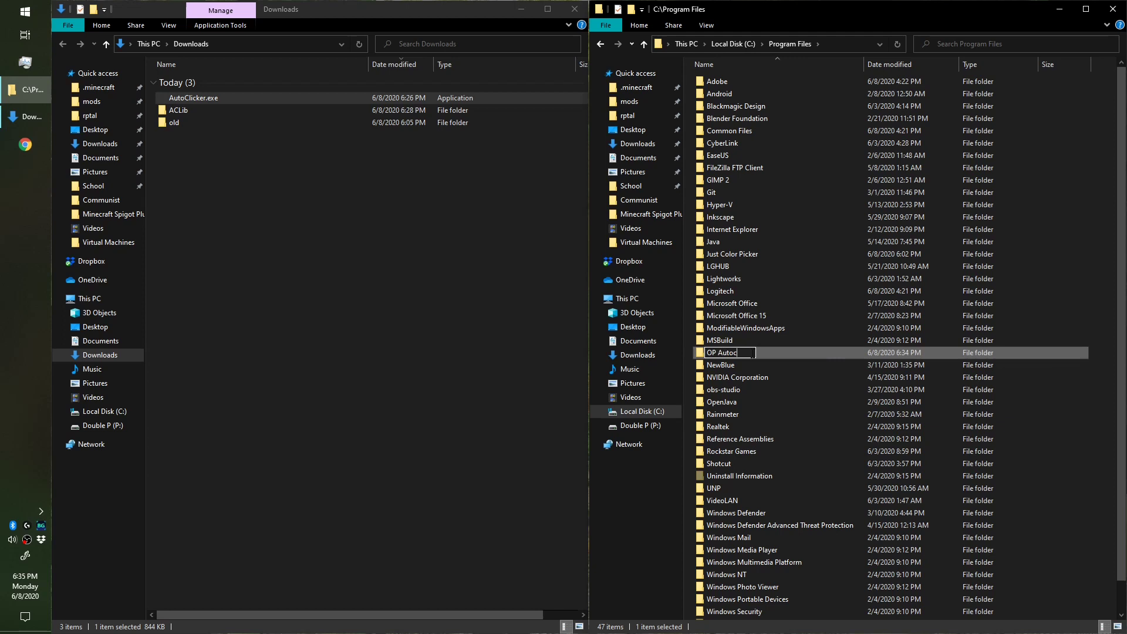
text(licker)
key(Return)
double_click(768, 393)
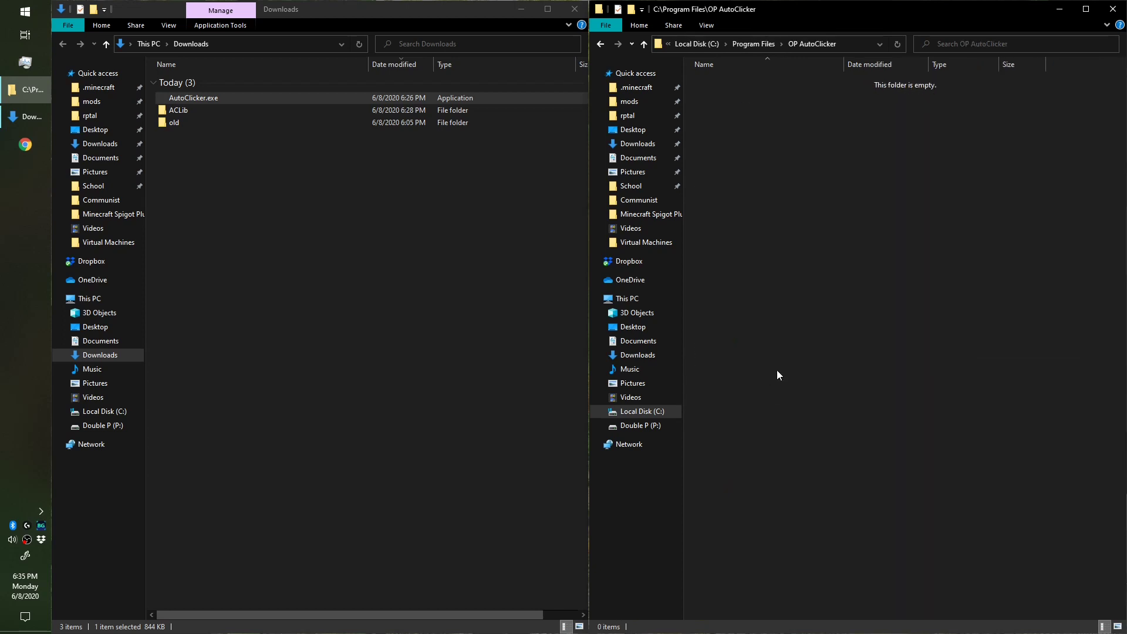
Step: Move AutoClicker.exe into OP AutoClicker with admin permission, then close the Downloads window
drag(196, 98, 934, 170)
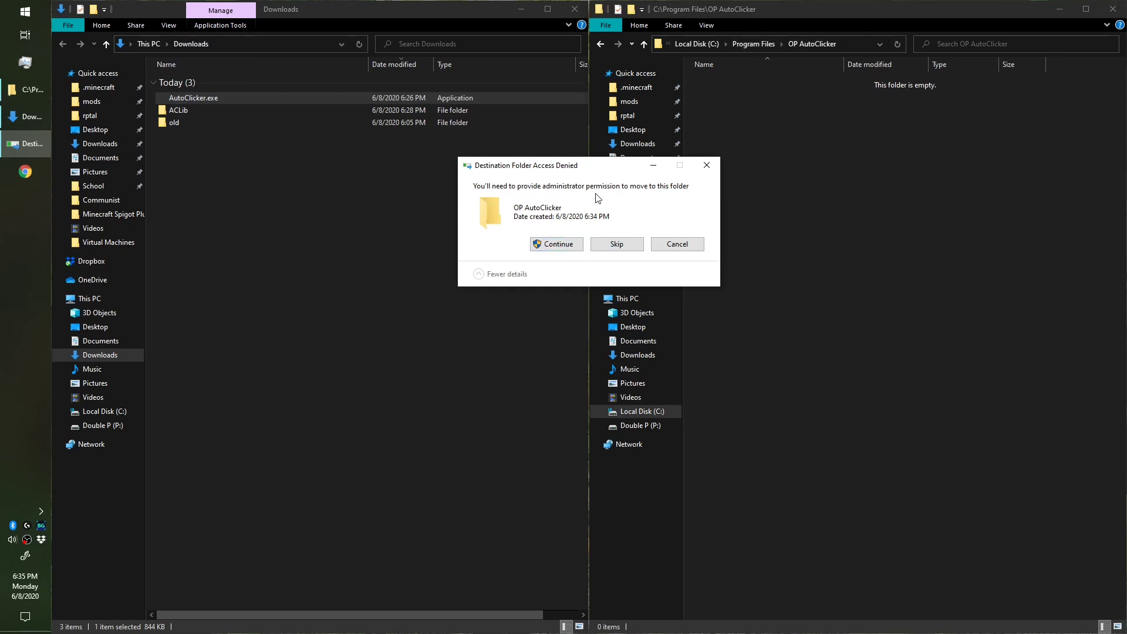
click(562, 245)
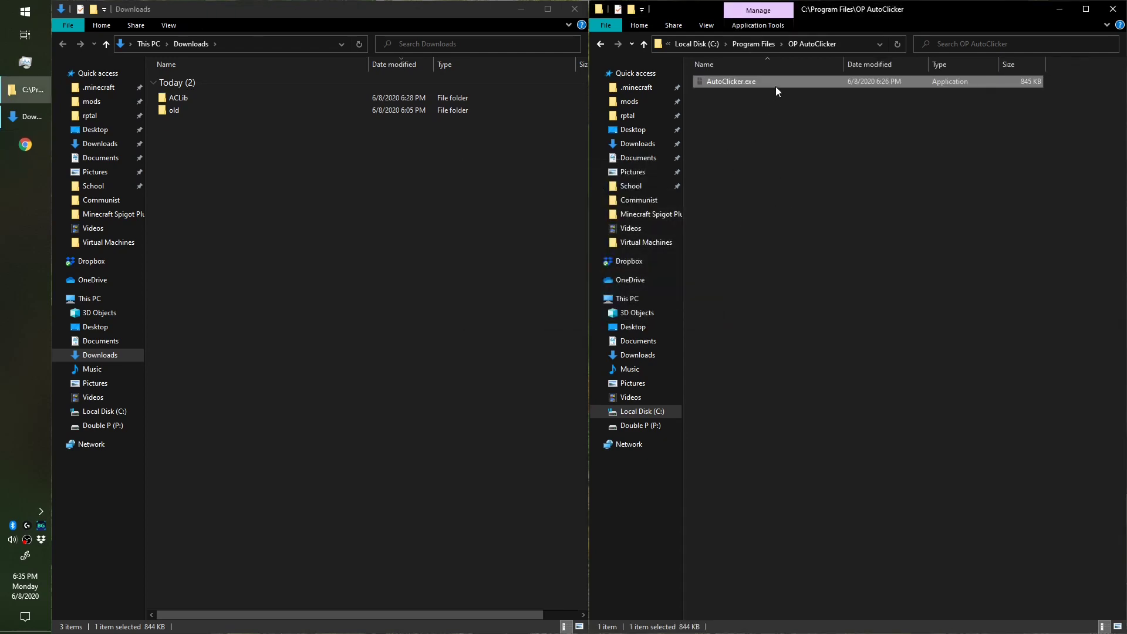
click(580, 10)
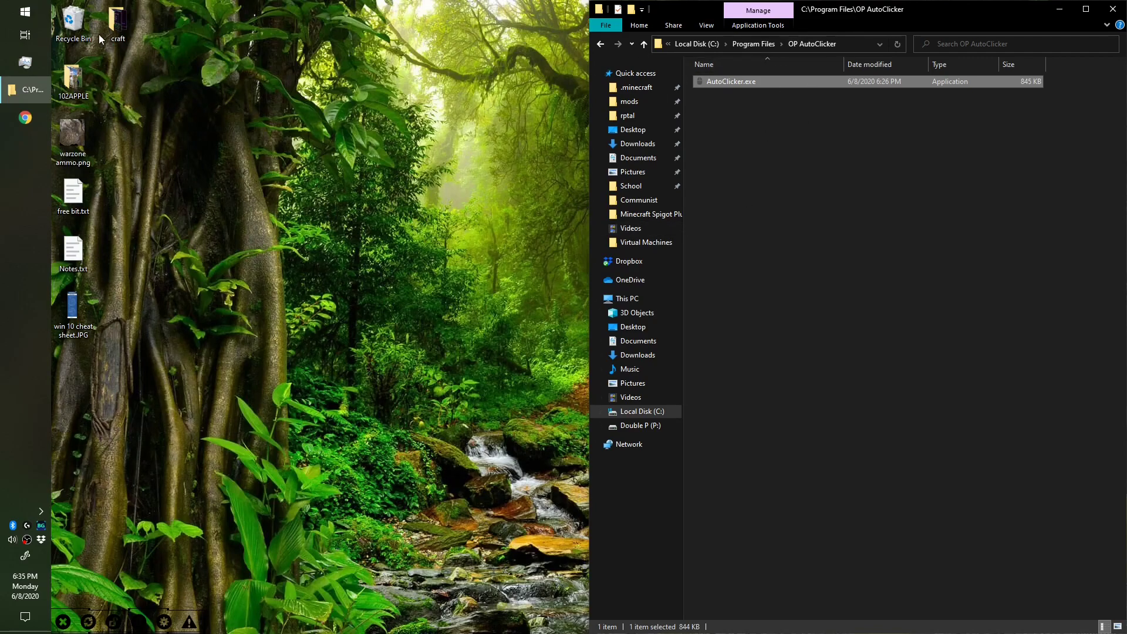
Step: Bring up the Run dialog holding %AppData%\Microsoft\Windows\Start Menu\Programs
click(25, 12)
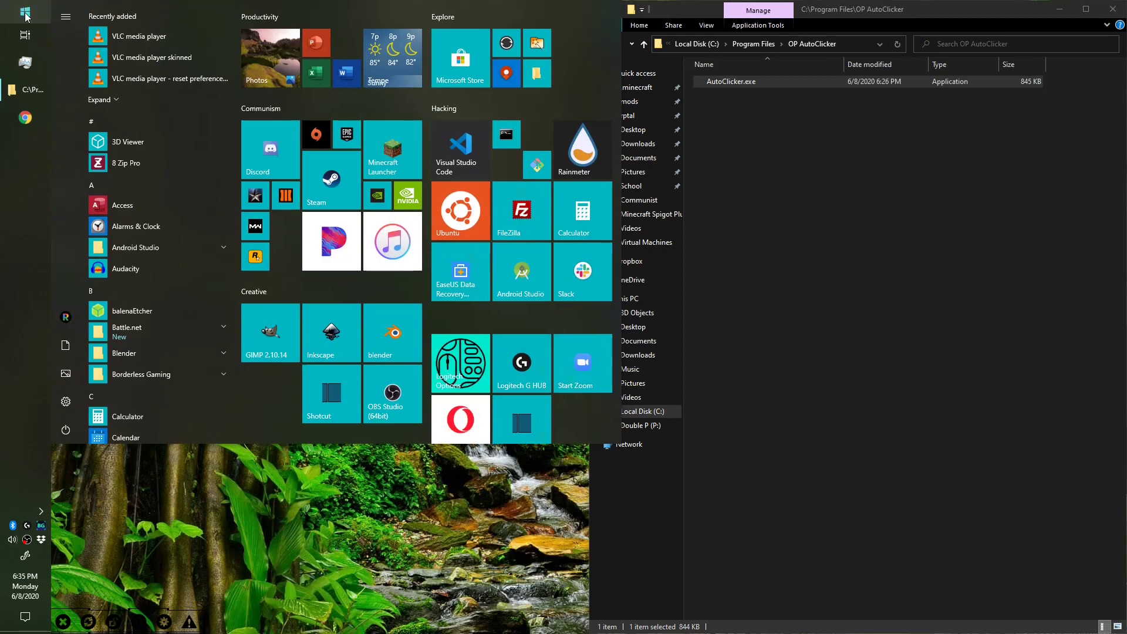
click(25, 12)
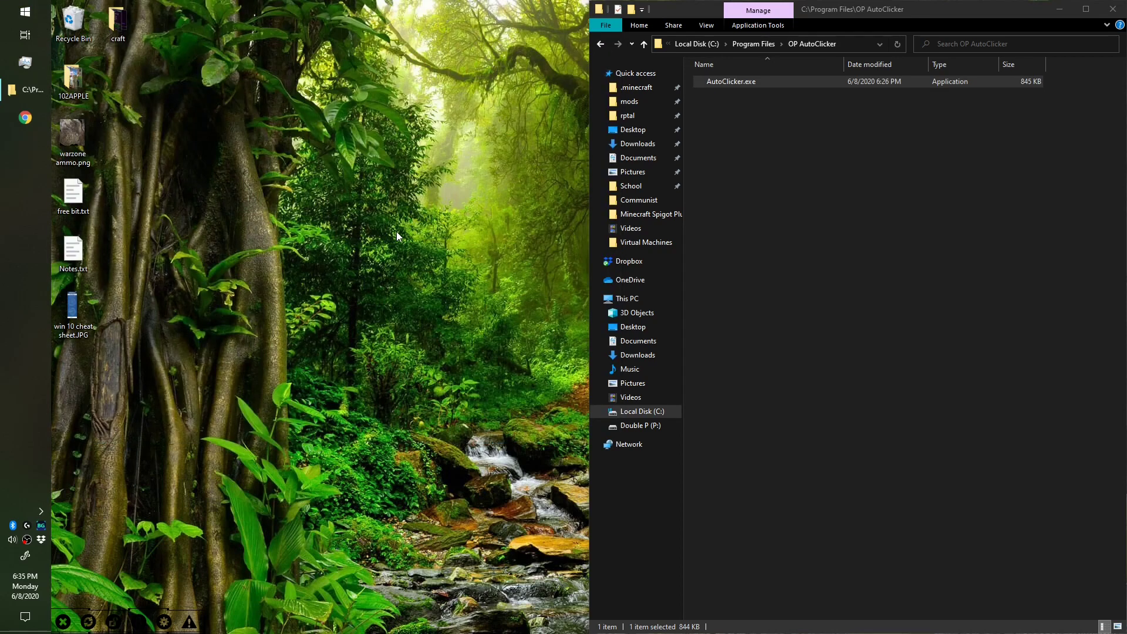
key(super+r)
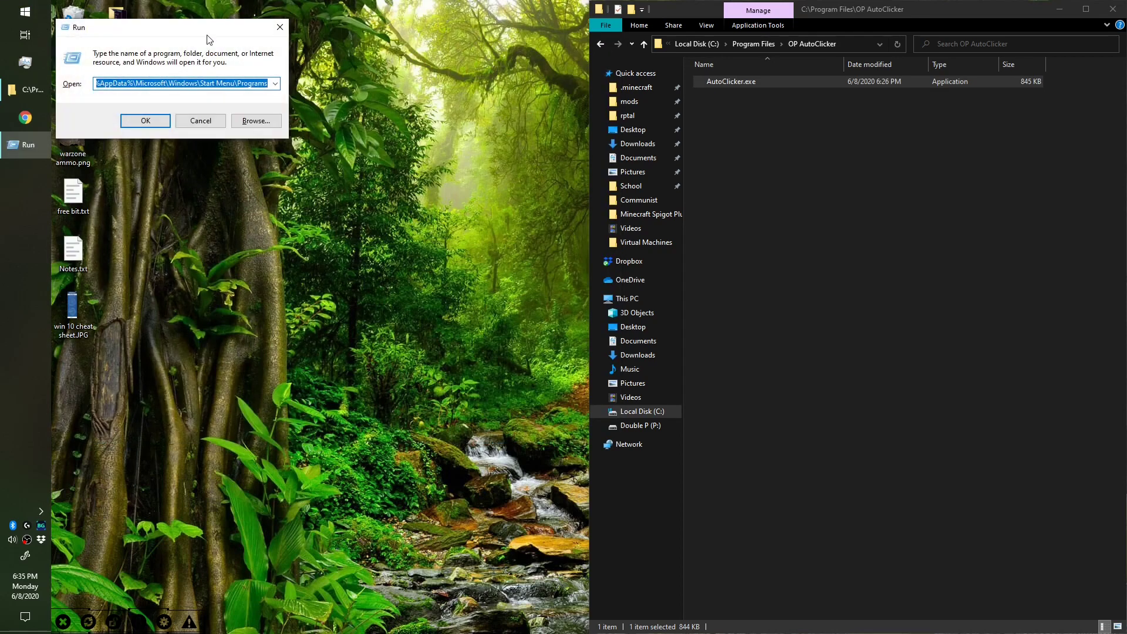
drag(190, 31, 388, 119)
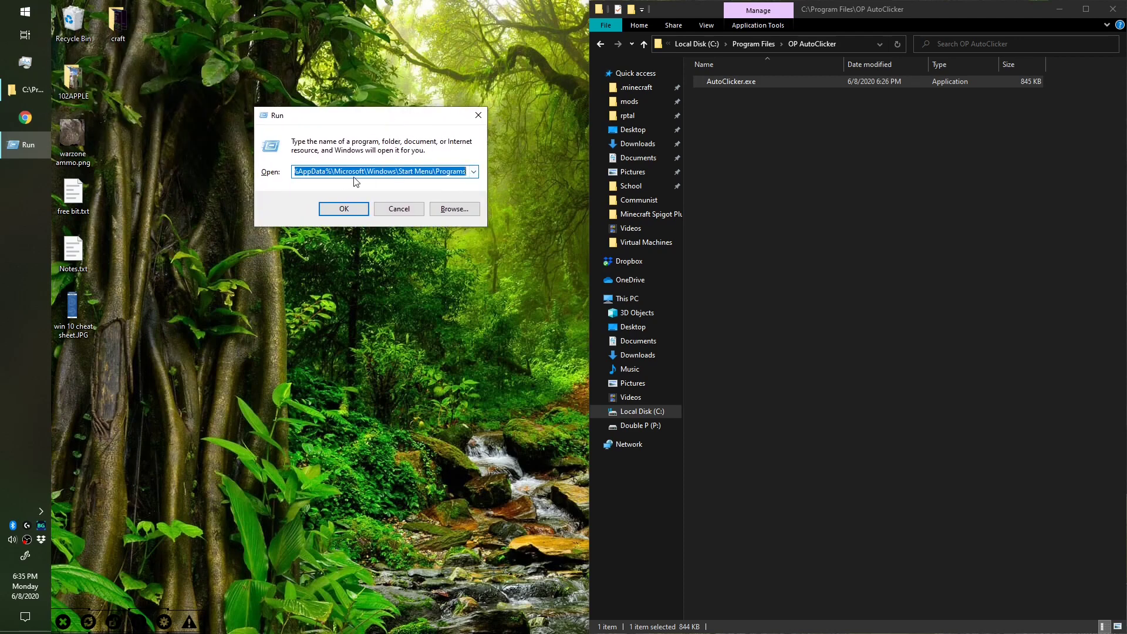
click(465, 172)
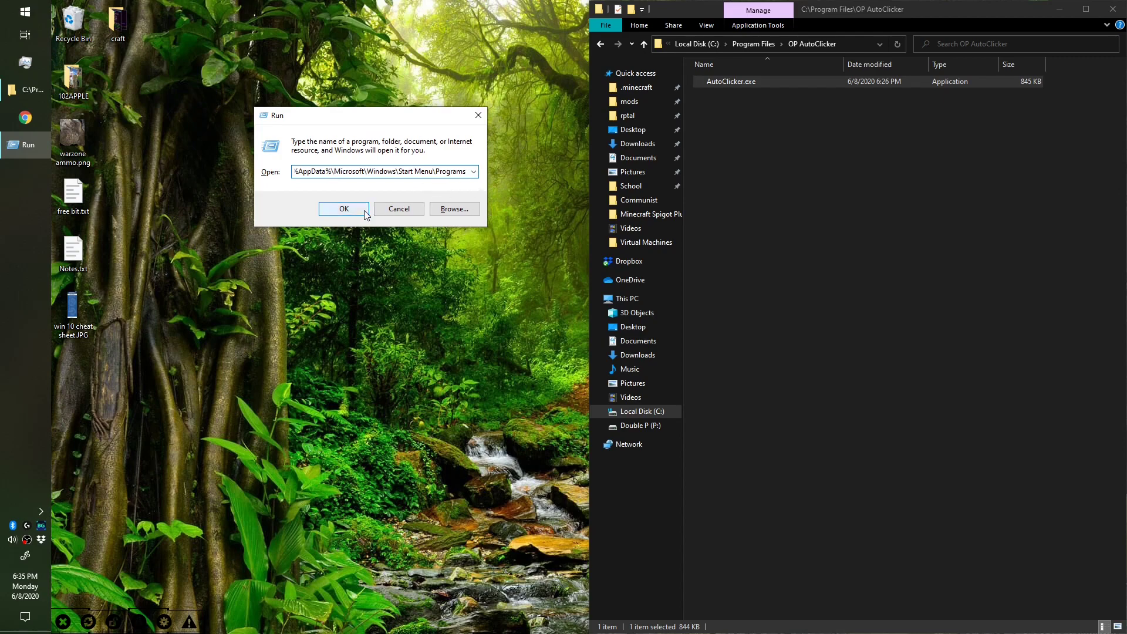
Step: Open the Start Menu Programs folder and create an AutoClicker.exe shortcut there, checking it in Start
click(344, 209)
drag(654, 139, 36, 235)
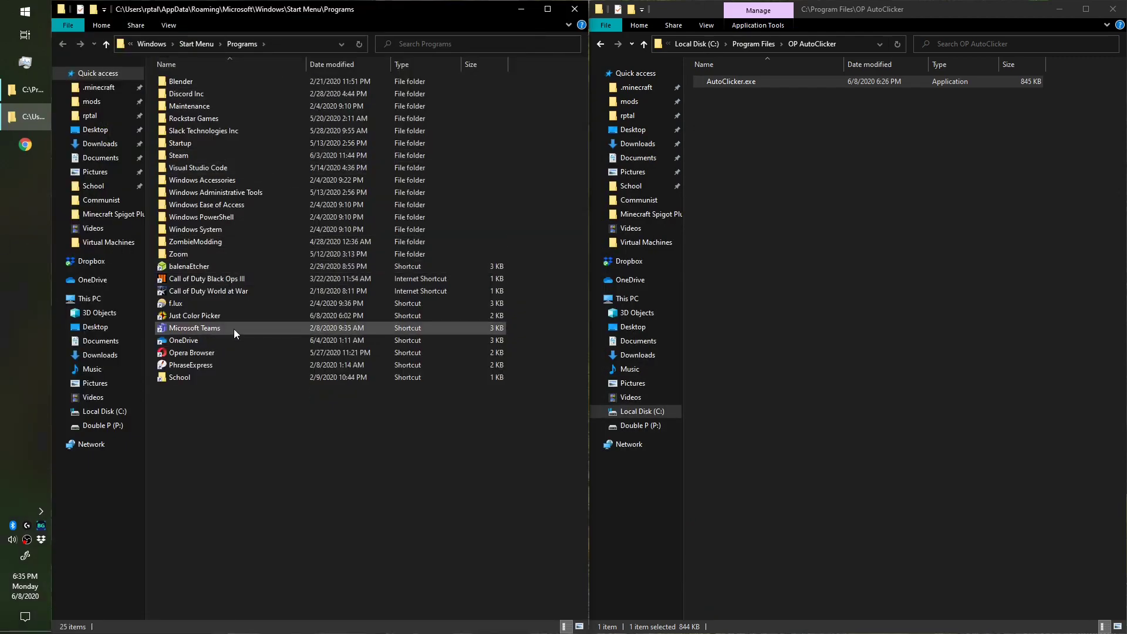
click(829, 111)
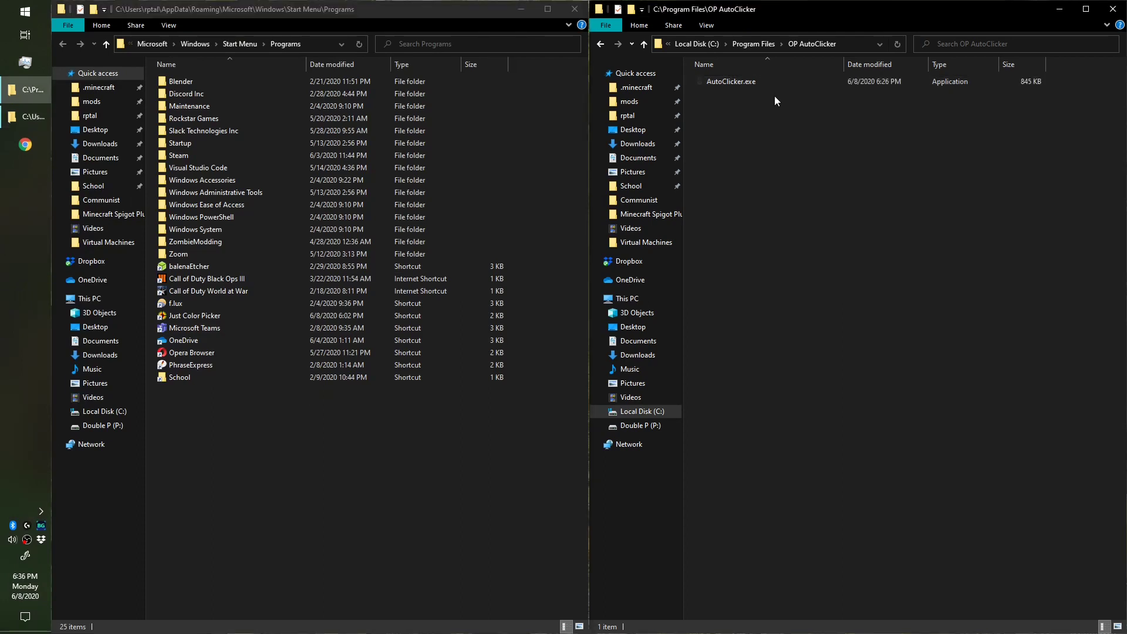
click(763, 85)
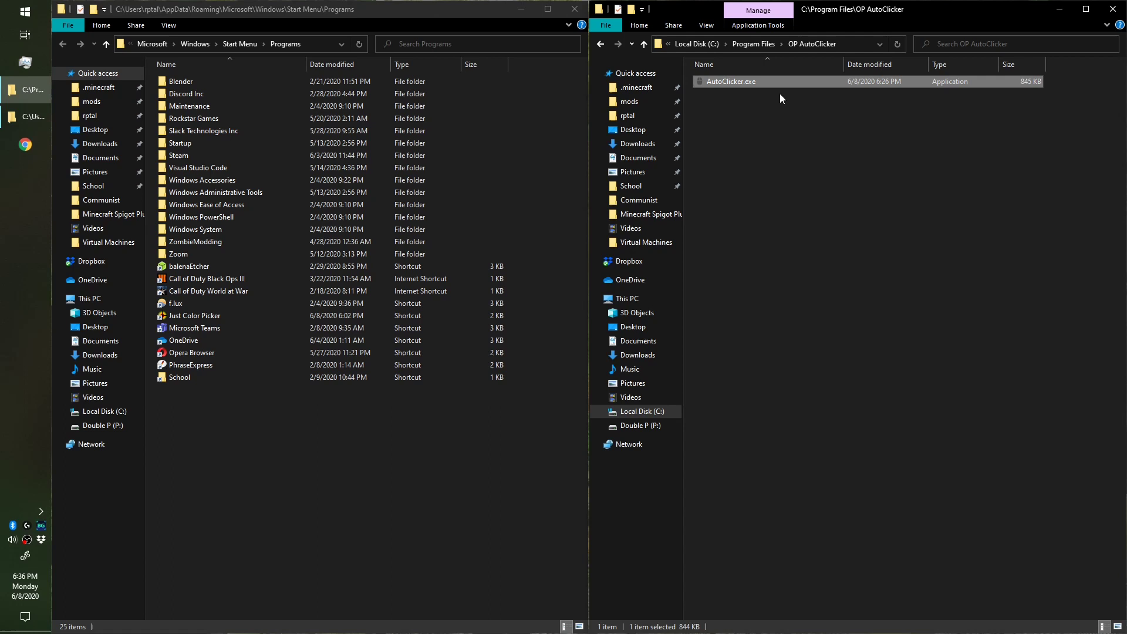
click(754, 106)
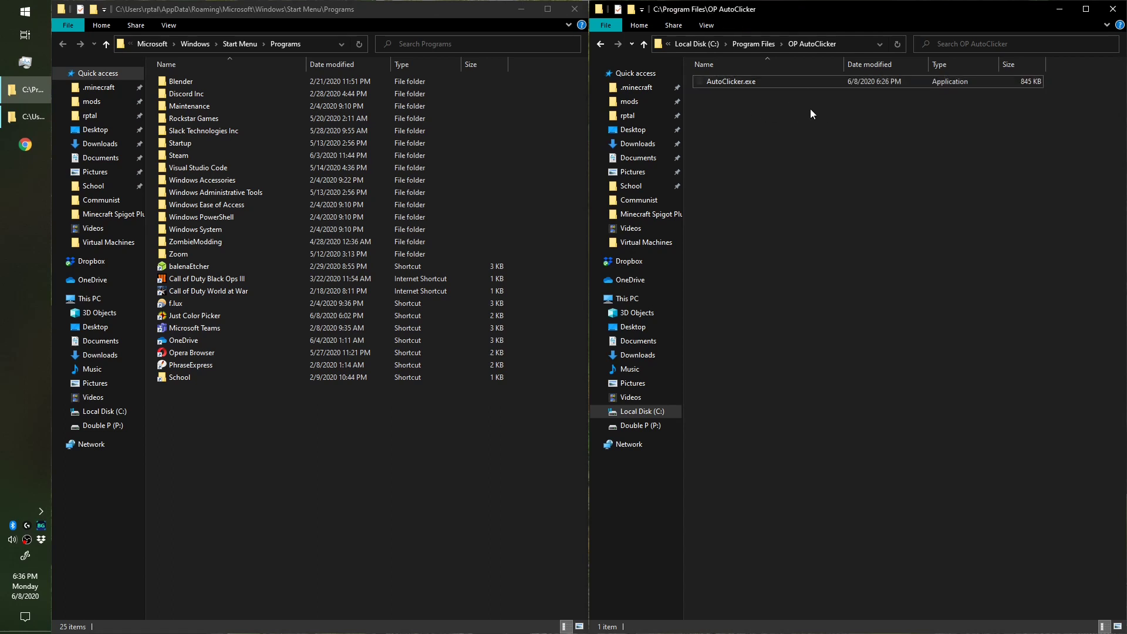
click(802, 85)
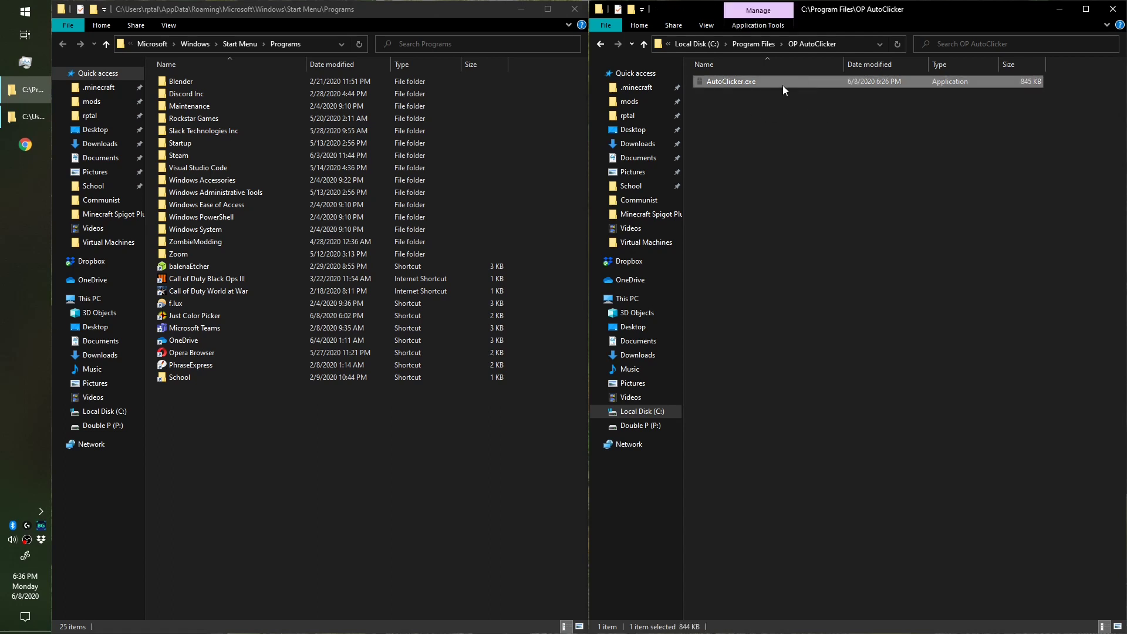
drag(783, 86, 328, 441)
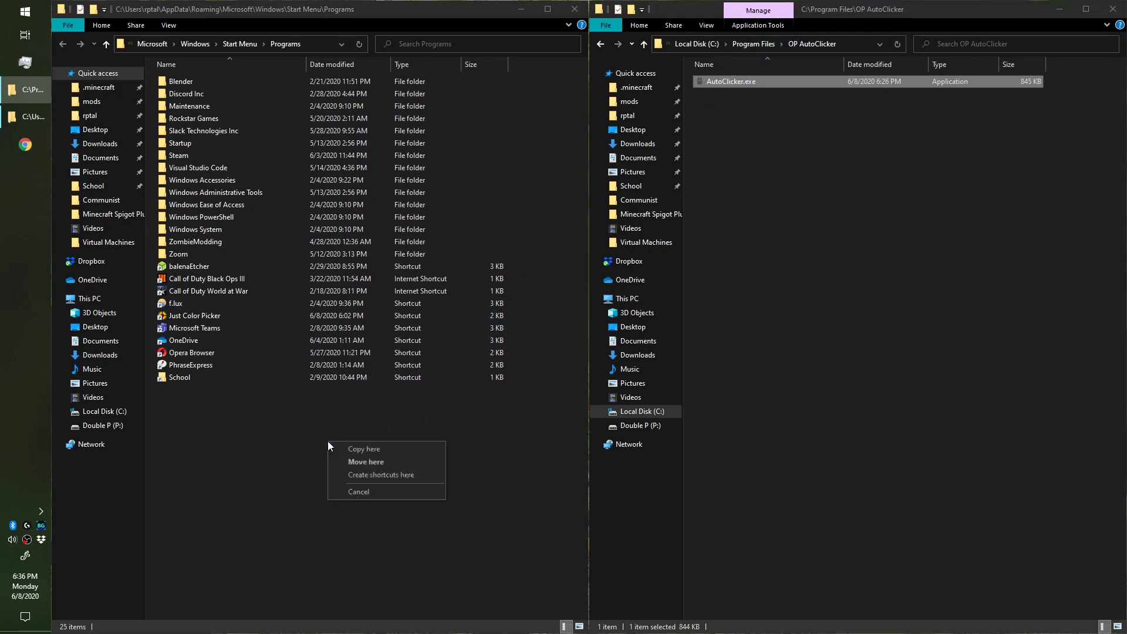
click(424, 473)
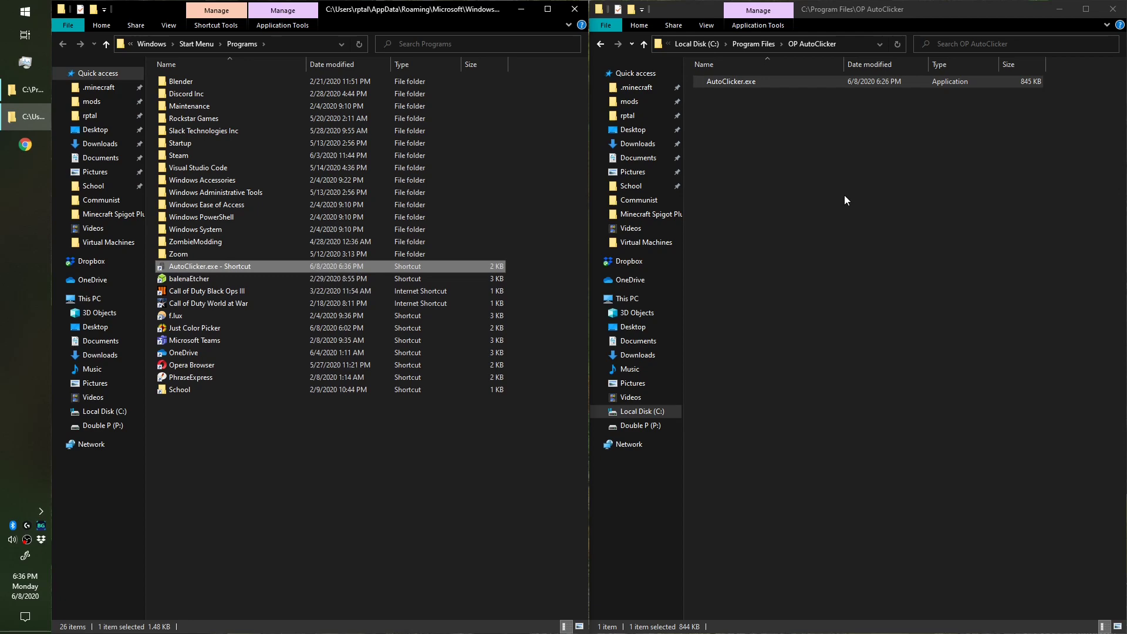
click(38, 13)
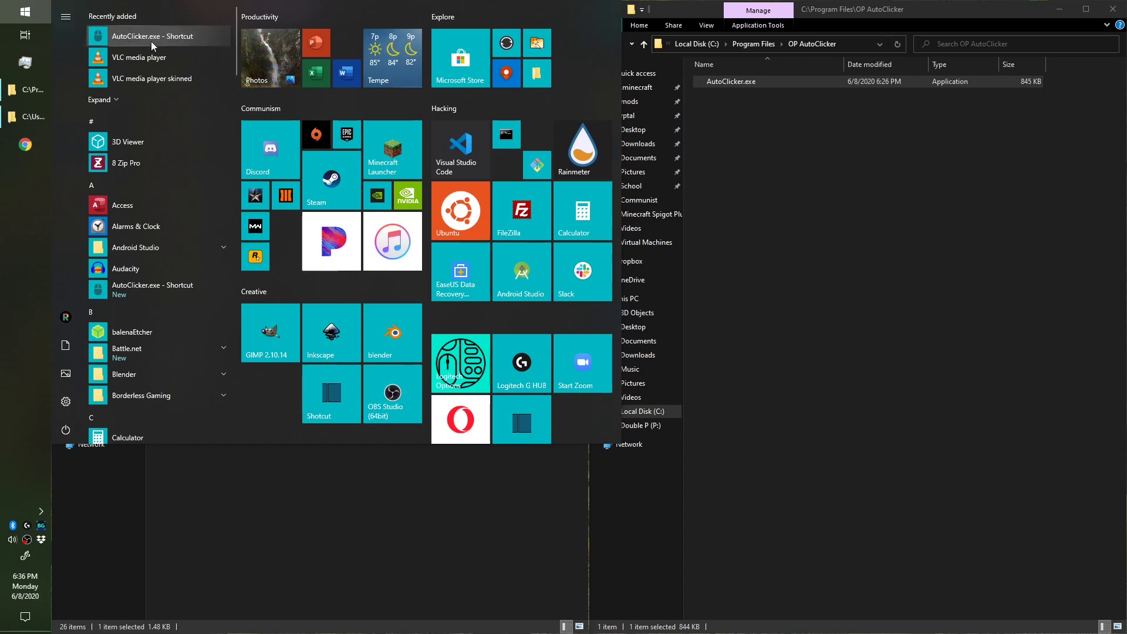
Step: Rename 'AutoClicker.exe - Shortcut' to 'OP AutoClicker' and check it in the Start menu
key(Escape)
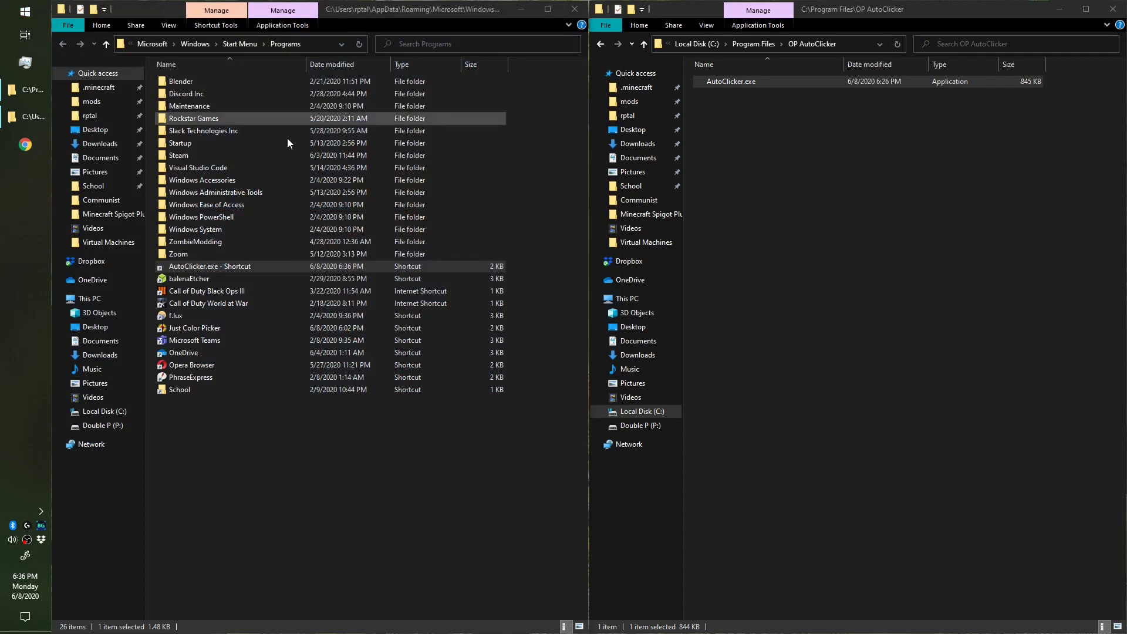
click(229, 267)
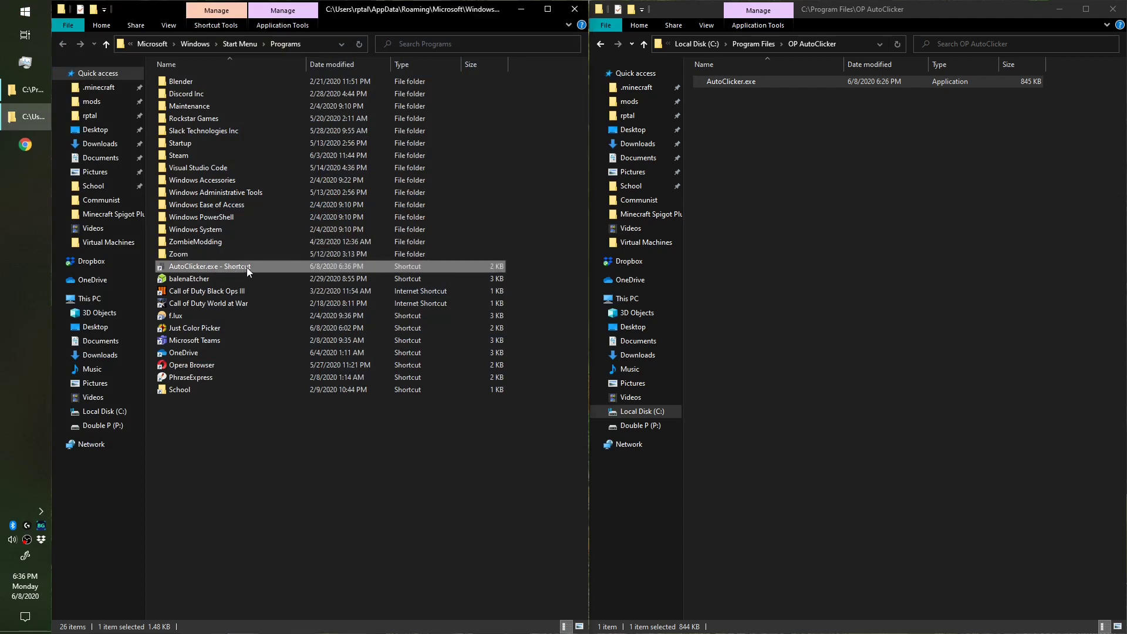
right_click(225, 266)
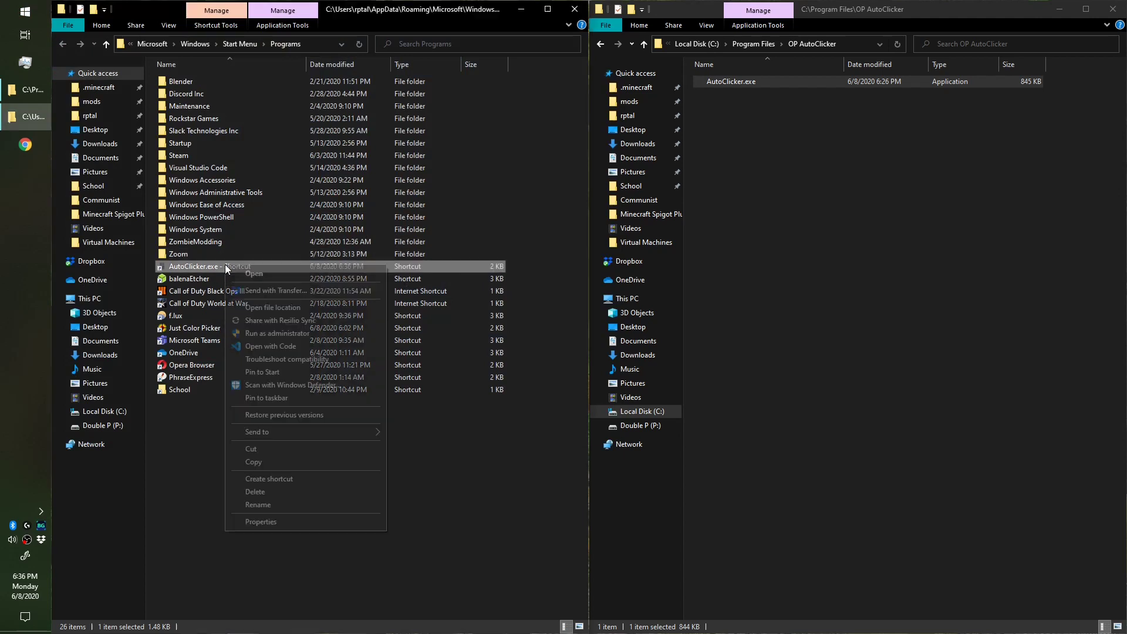
click(191, 509)
click(276, 267)
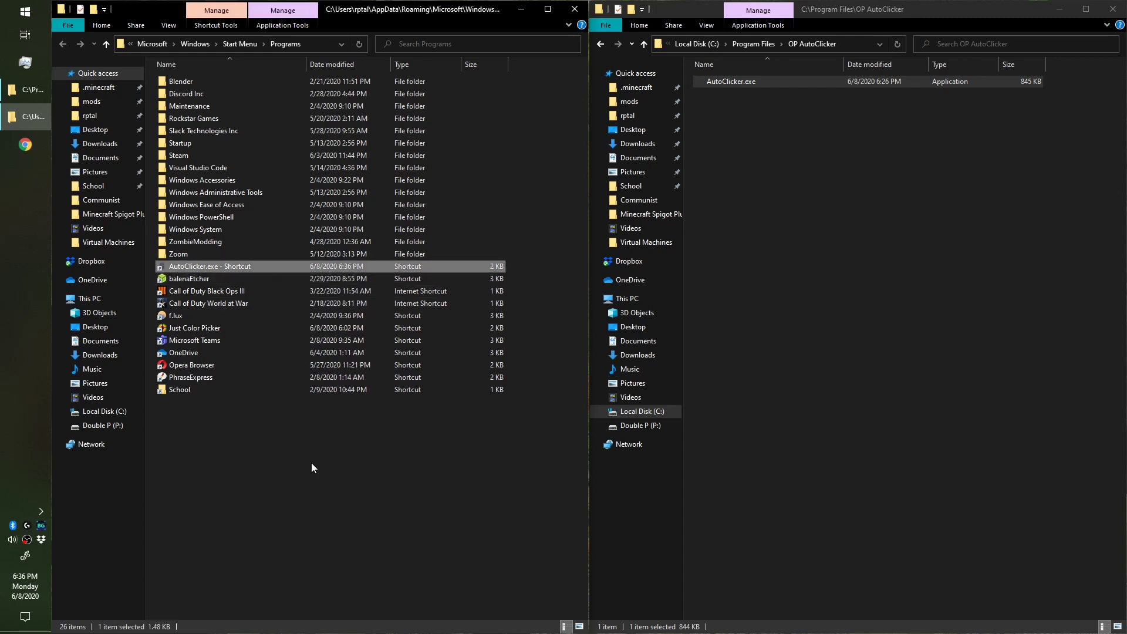
key(F2)
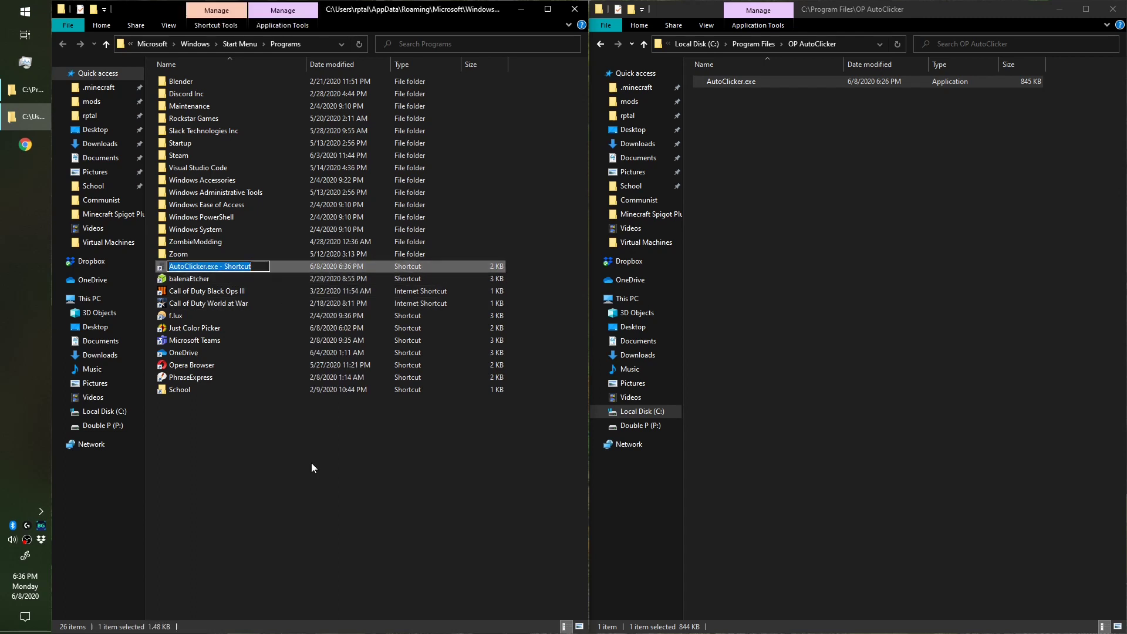
key(End)
key(BackSpace)
key(BackSpace)
key(BackSpace)
key(BackSpace)
key(BackSpace)
key(BackSpace)
key(BackSpace)
key(BackSpace)
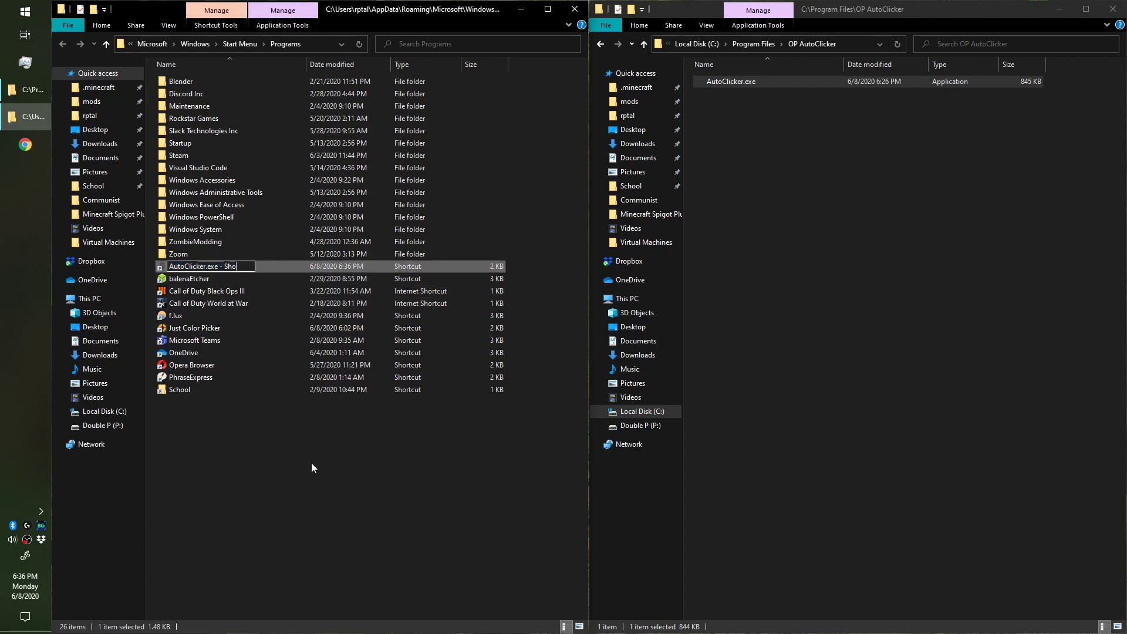
key(BackSpace)
key(BackSpace)
key(BackSpace)
key(BackSpace)
key(Return)
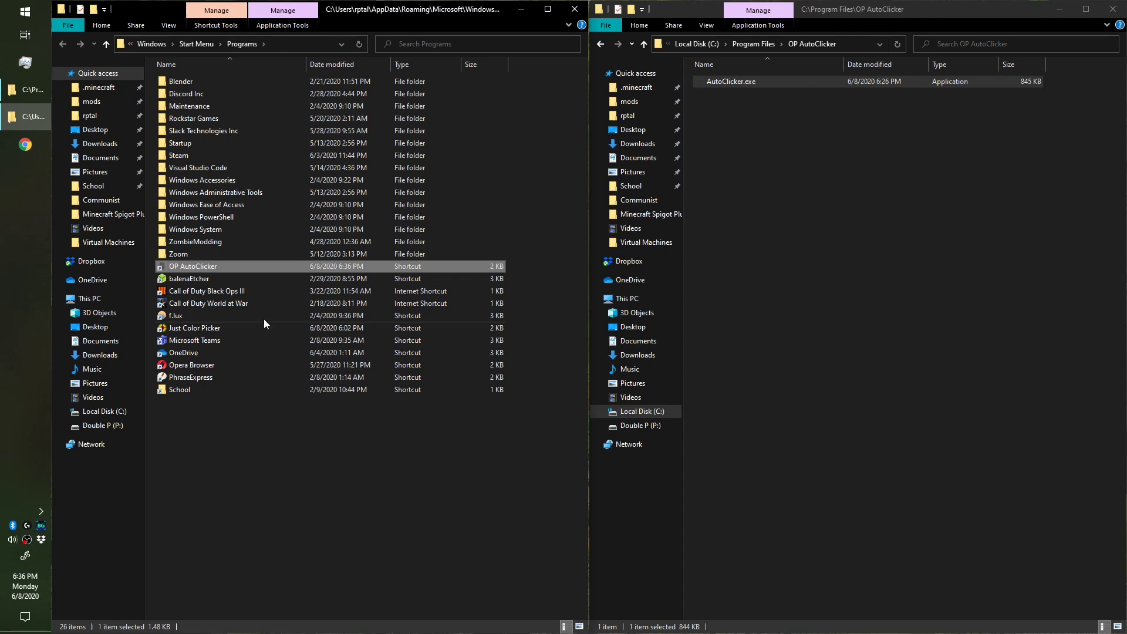
key(super)
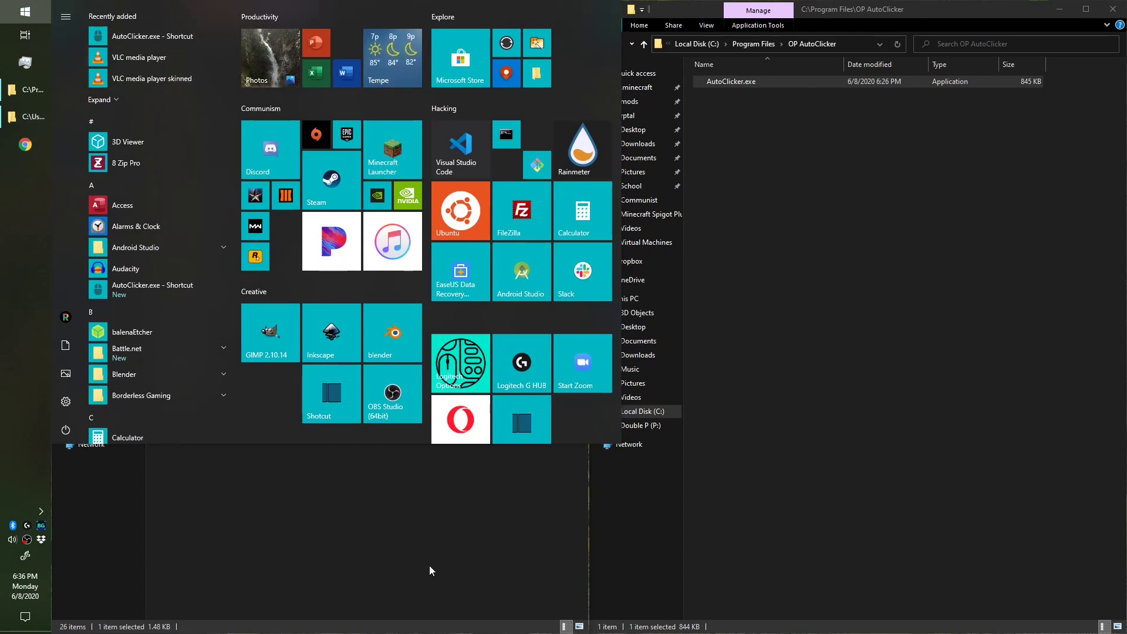
click(415, 543)
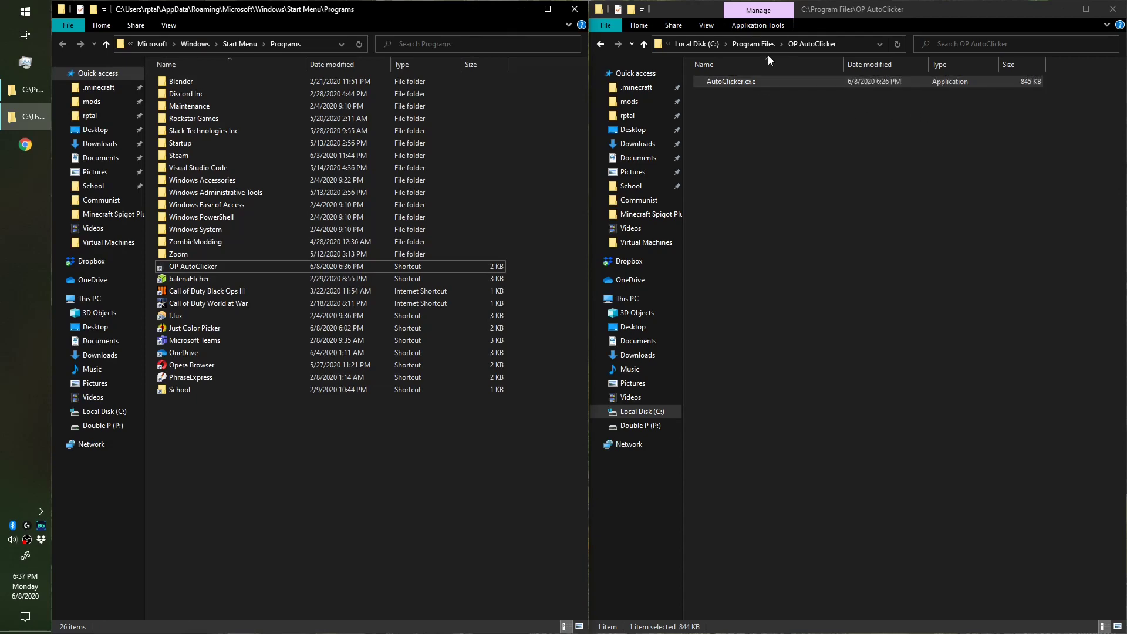
click(24, 12)
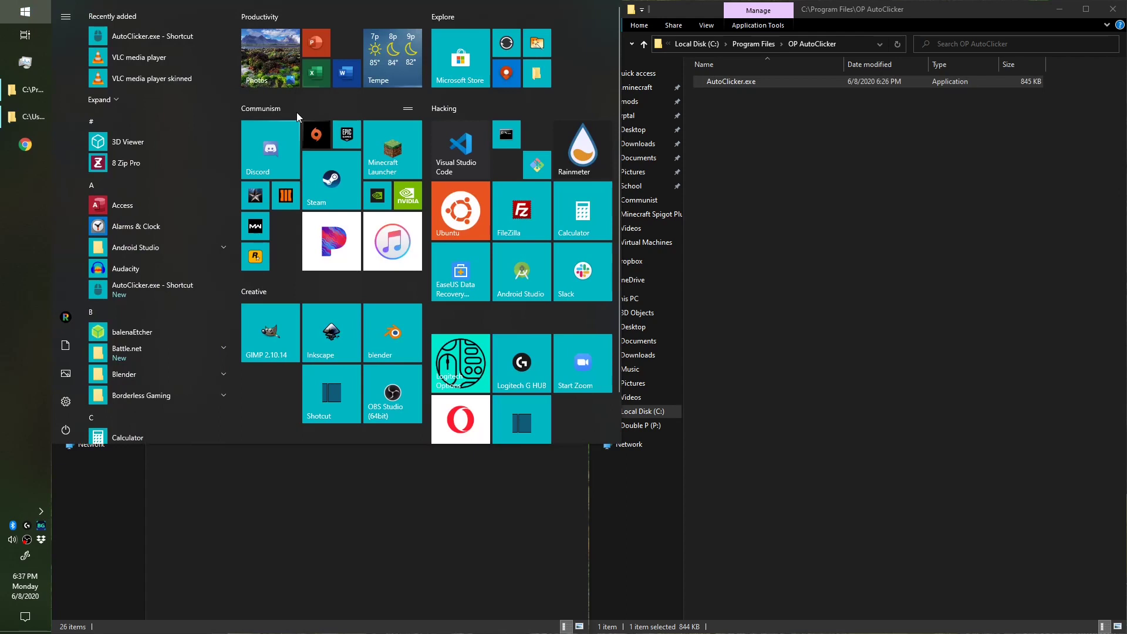